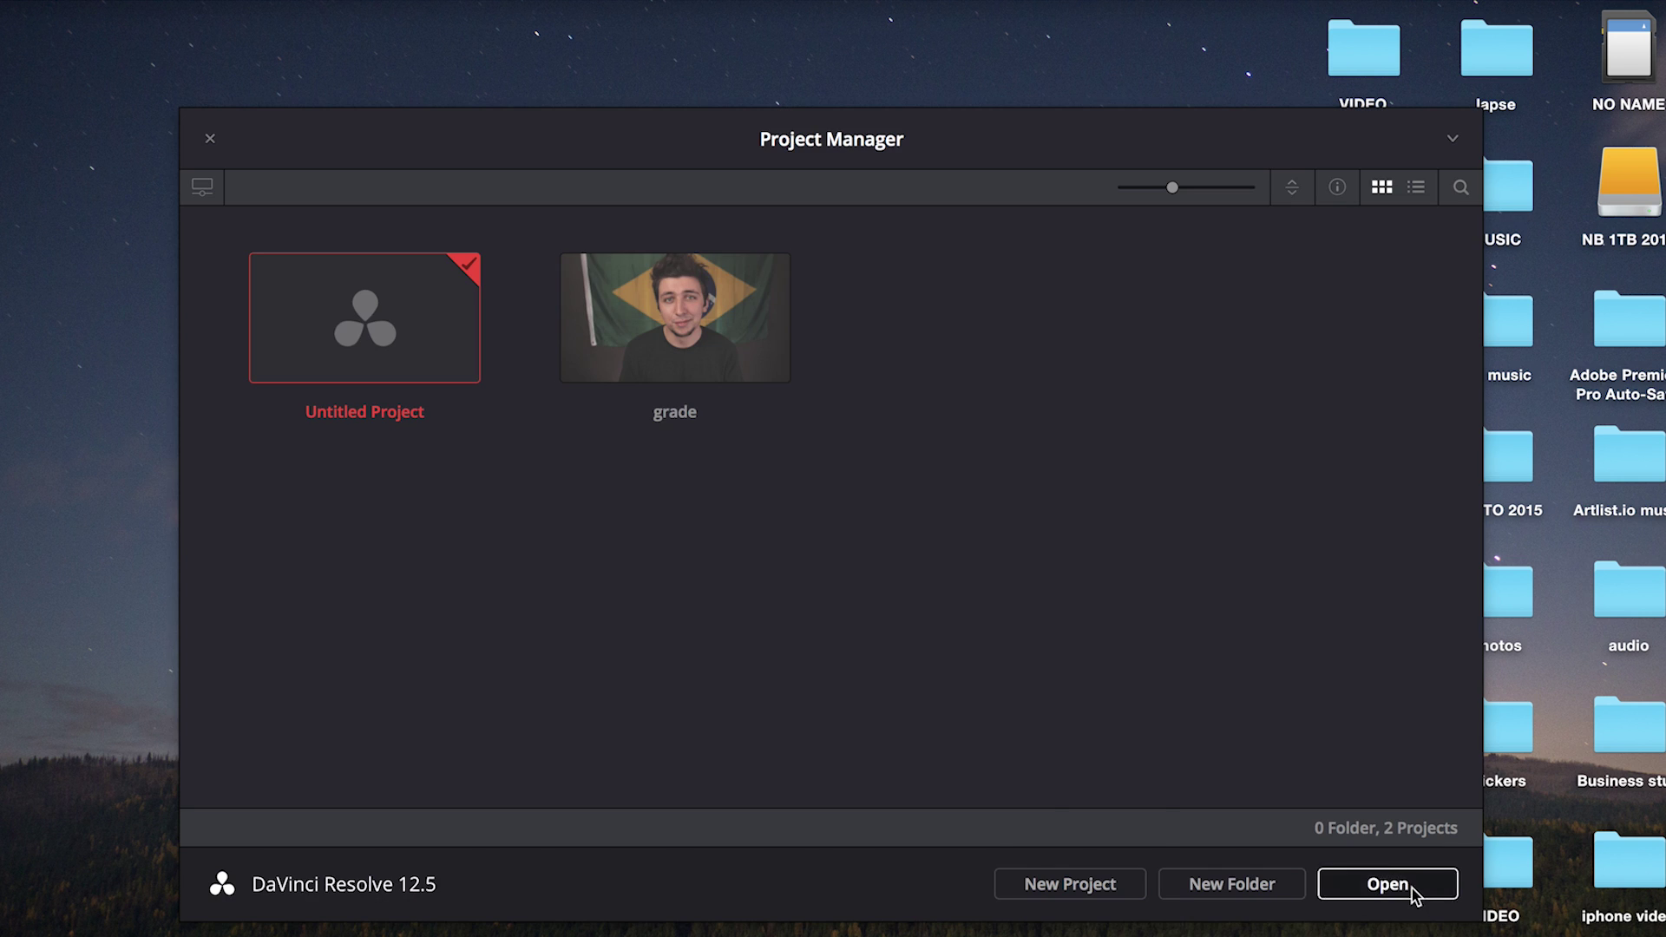
Step: In Untitled Project, import P1190950 from NO NAME > DCIM > 119_PANA, matching the clip's frame rate
click(1401, 885)
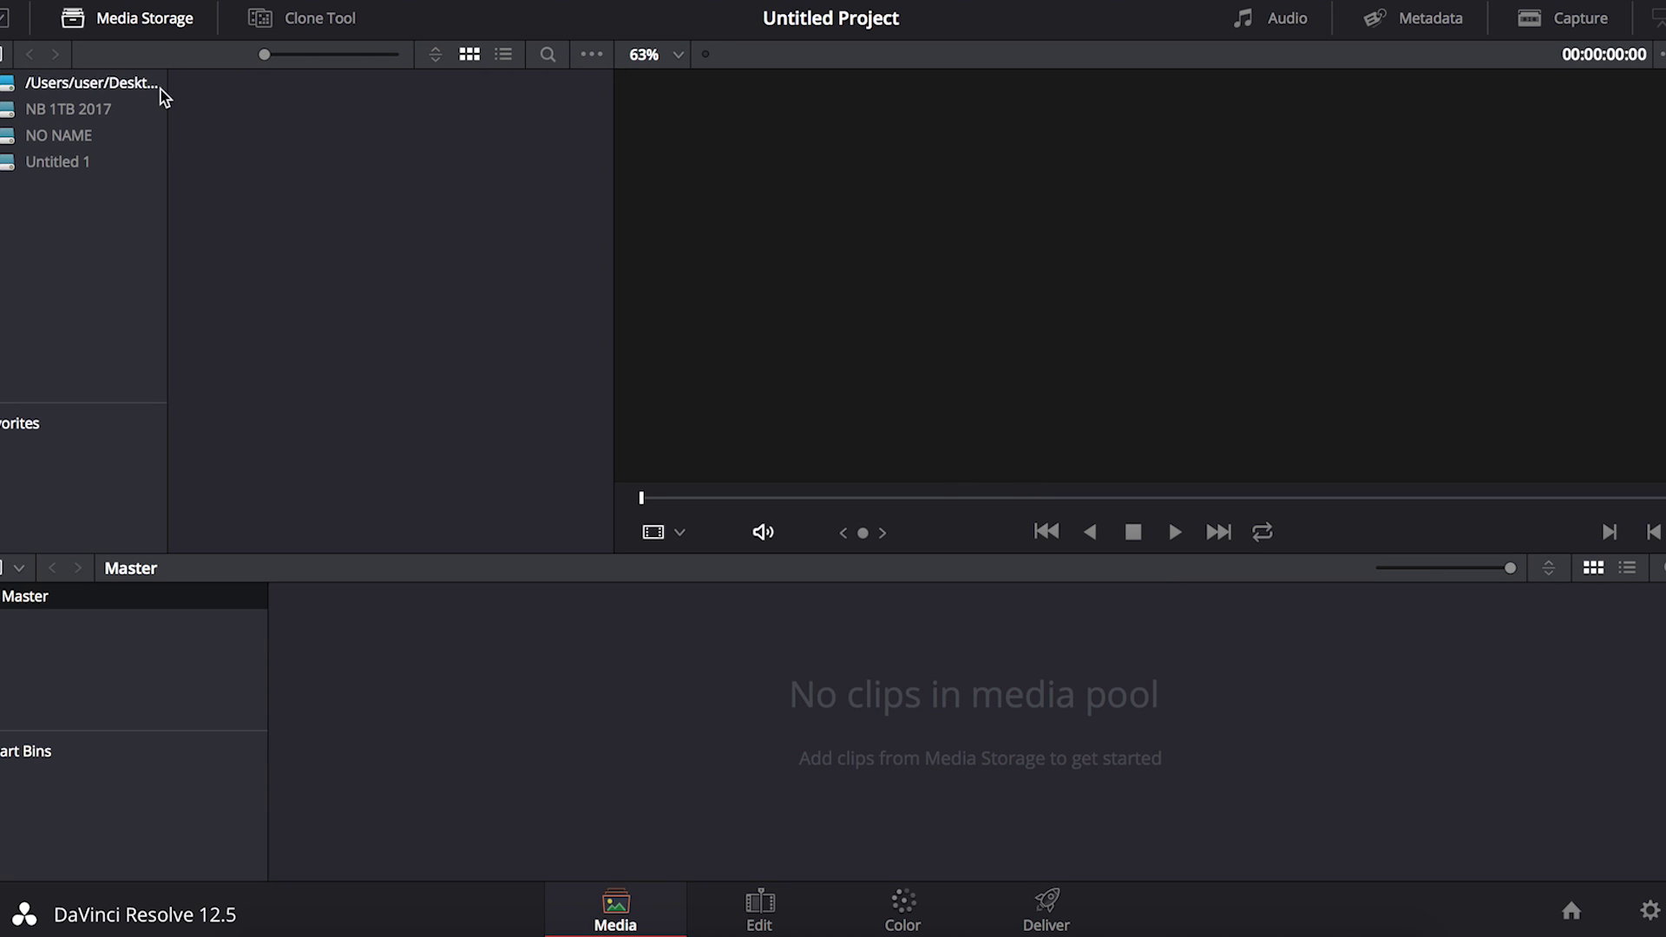
click(3, 135)
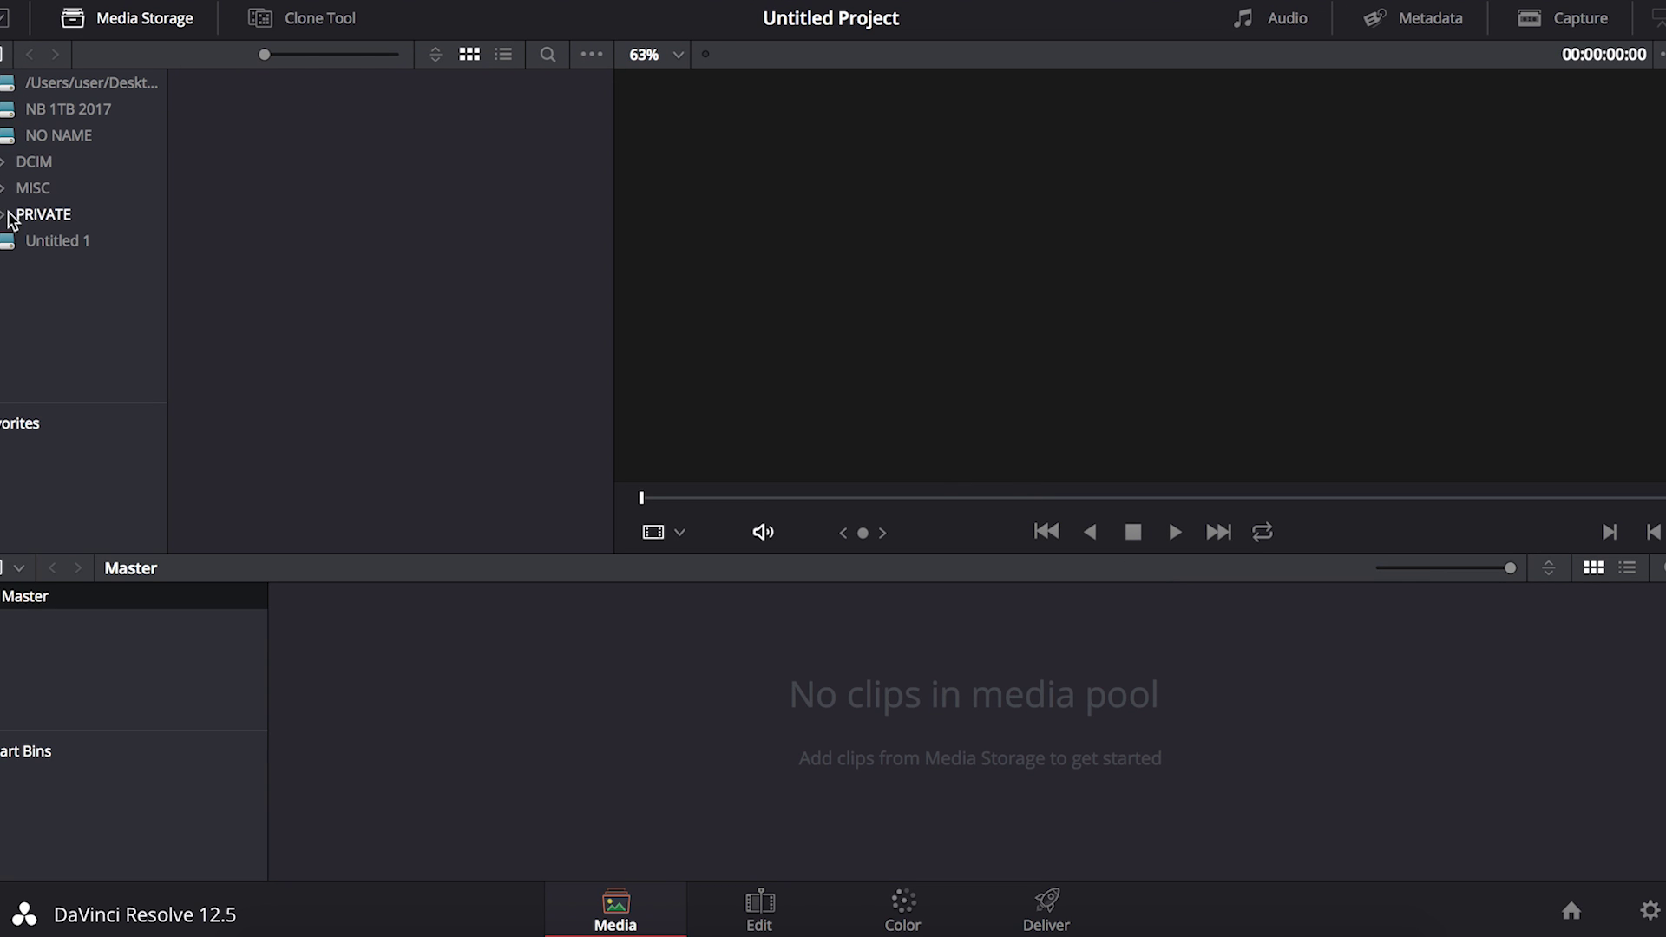
click(3, 162)
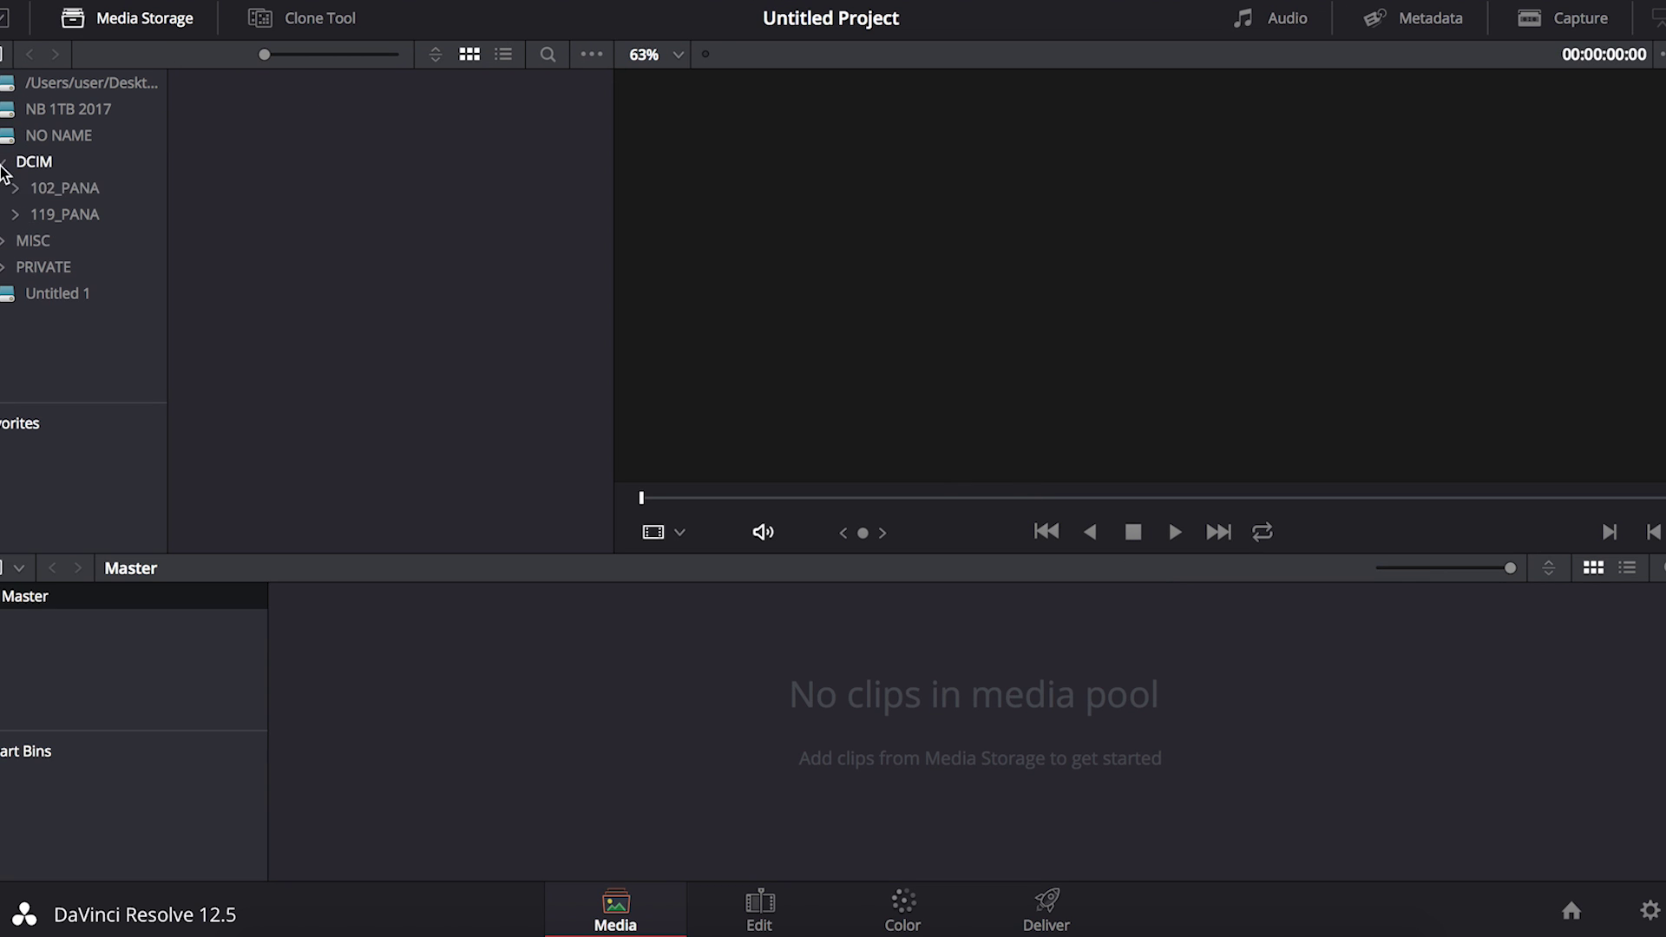
click(18, 217)
drag(544, 274, 566, 715)
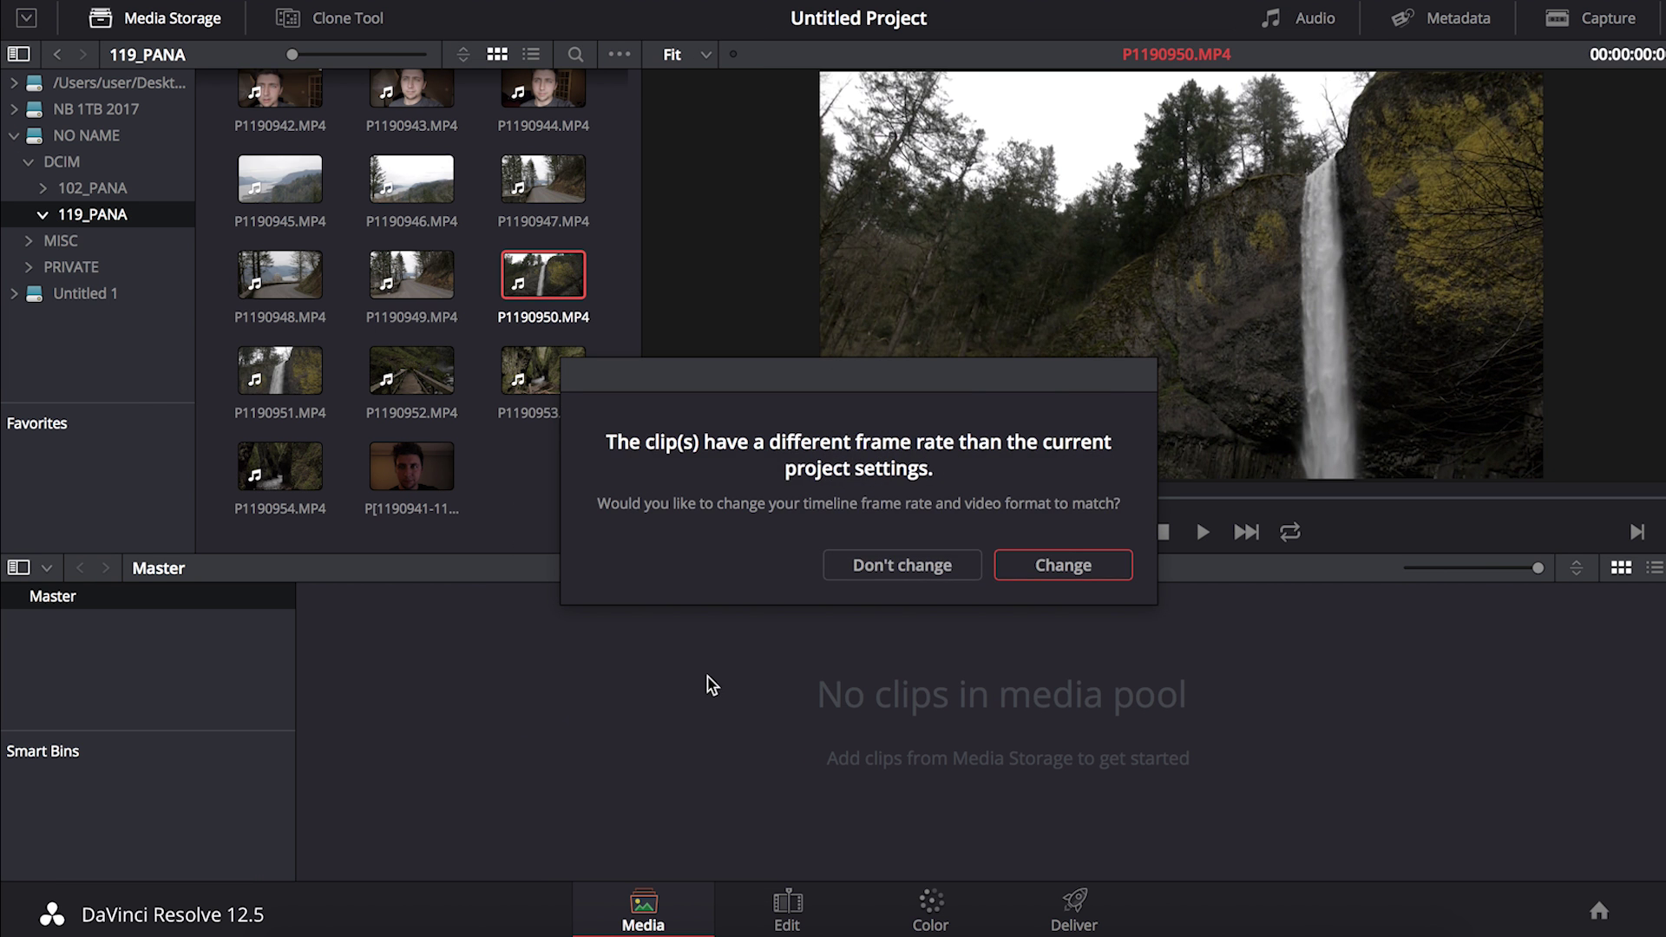
click(1071, 565)
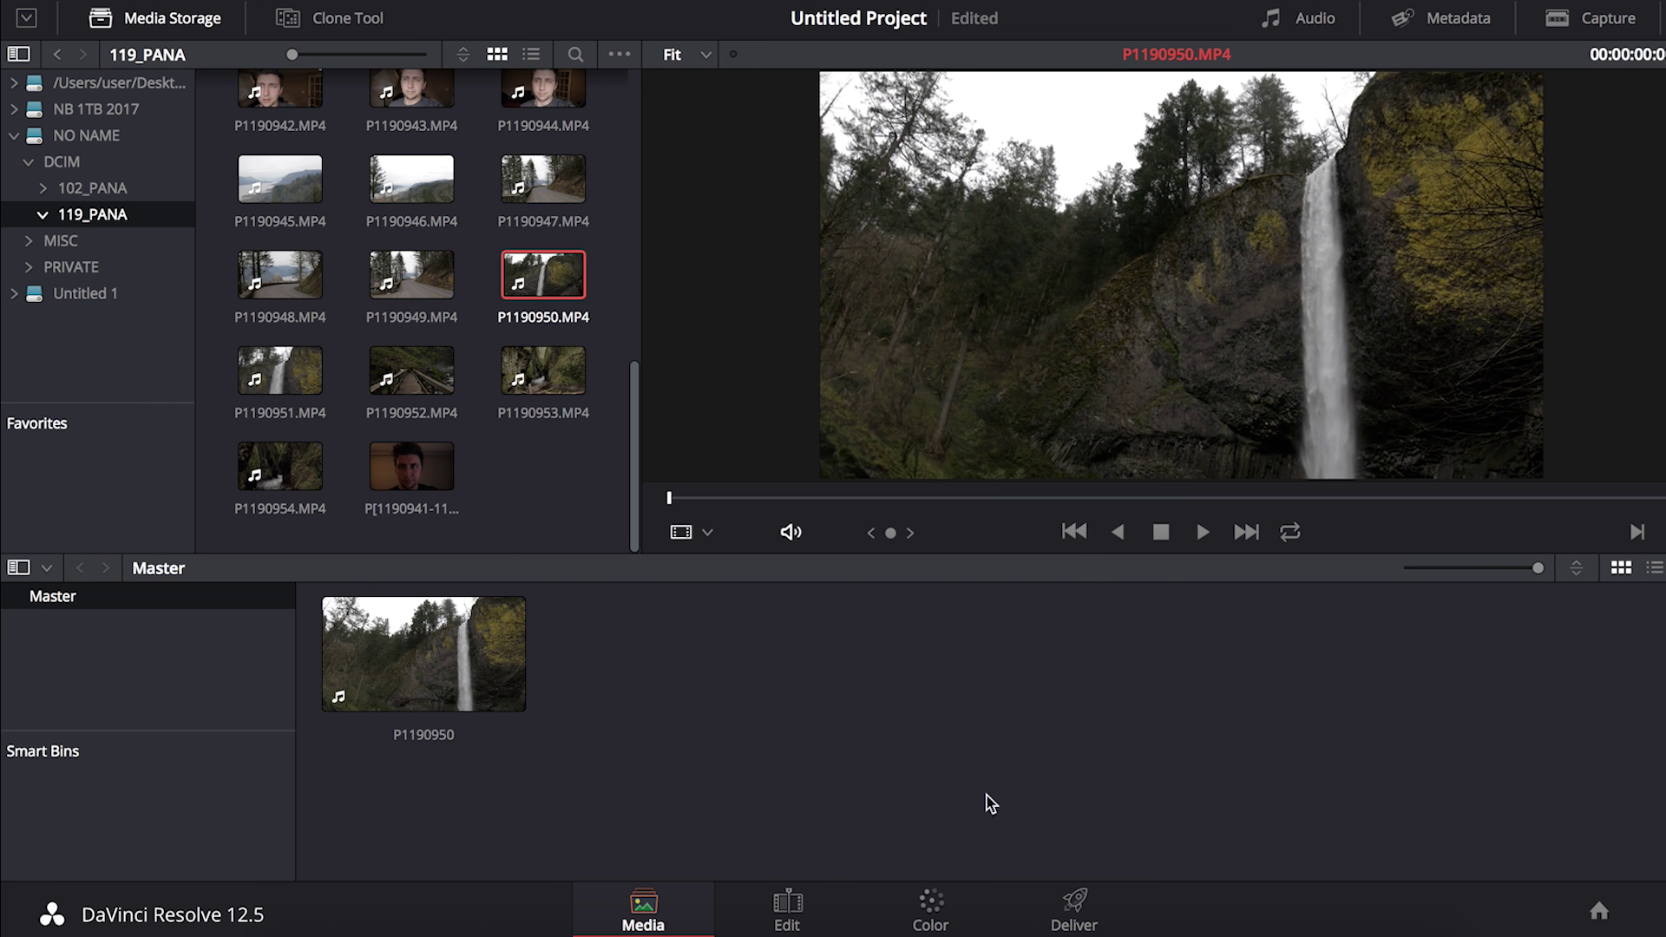
Step: Place P1190950 on a new Timeline 1, park the playhead at 01:00:15:08, and go to Color
click(787, 909)
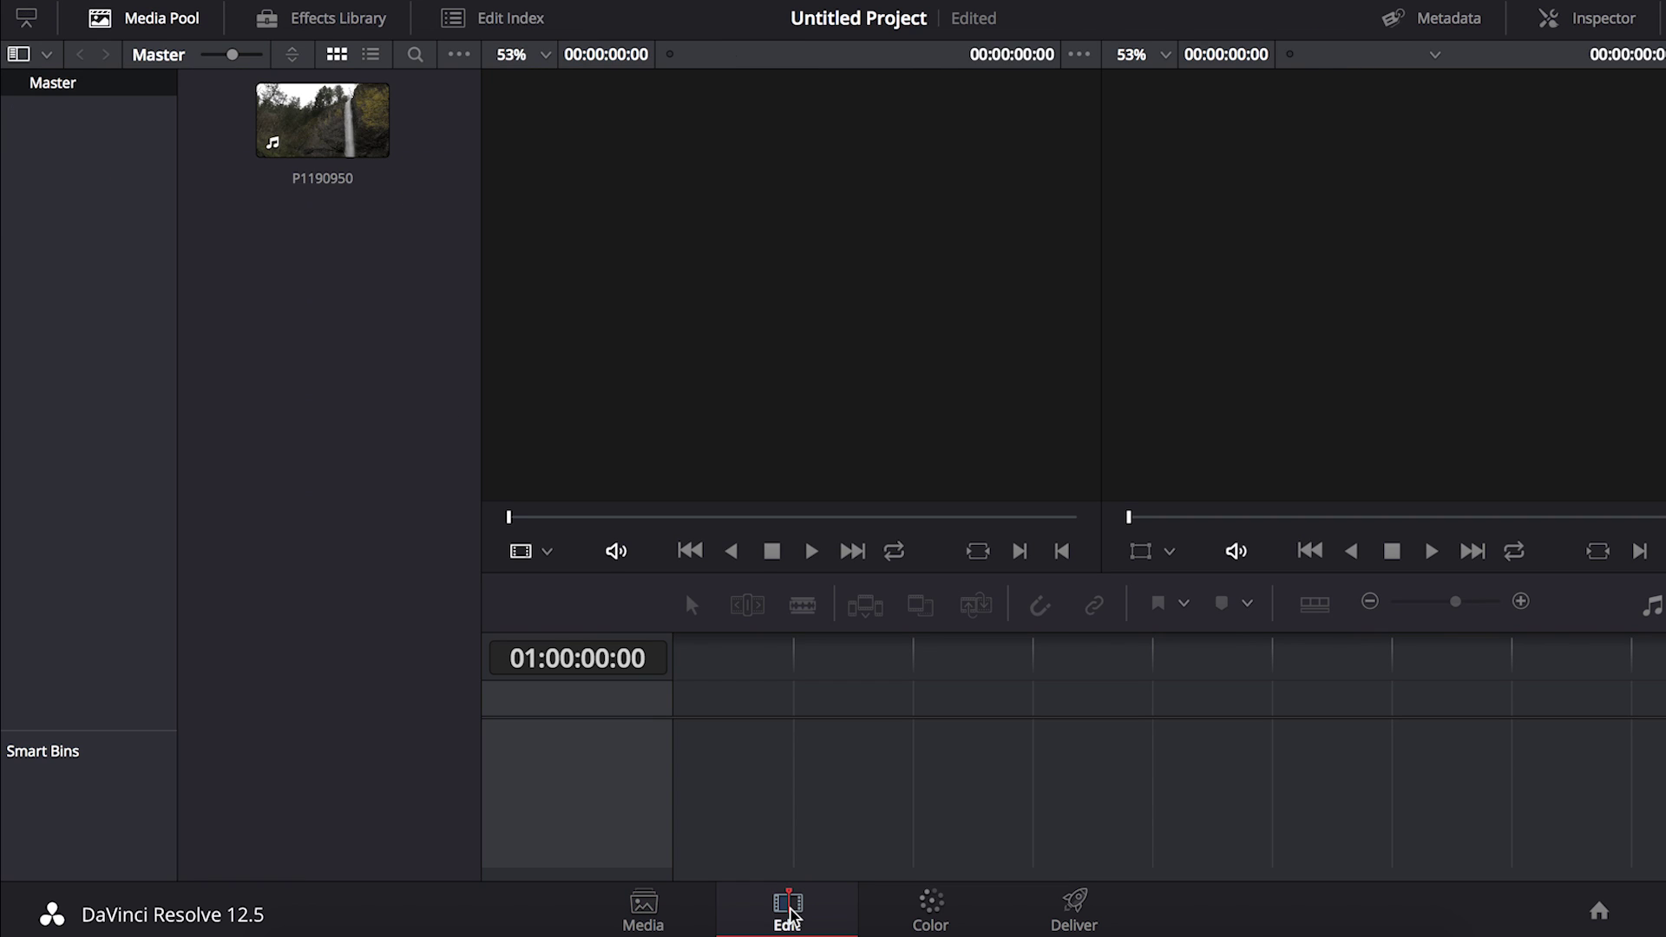
drag(364, 130, 737, 761)
click(812, 661)
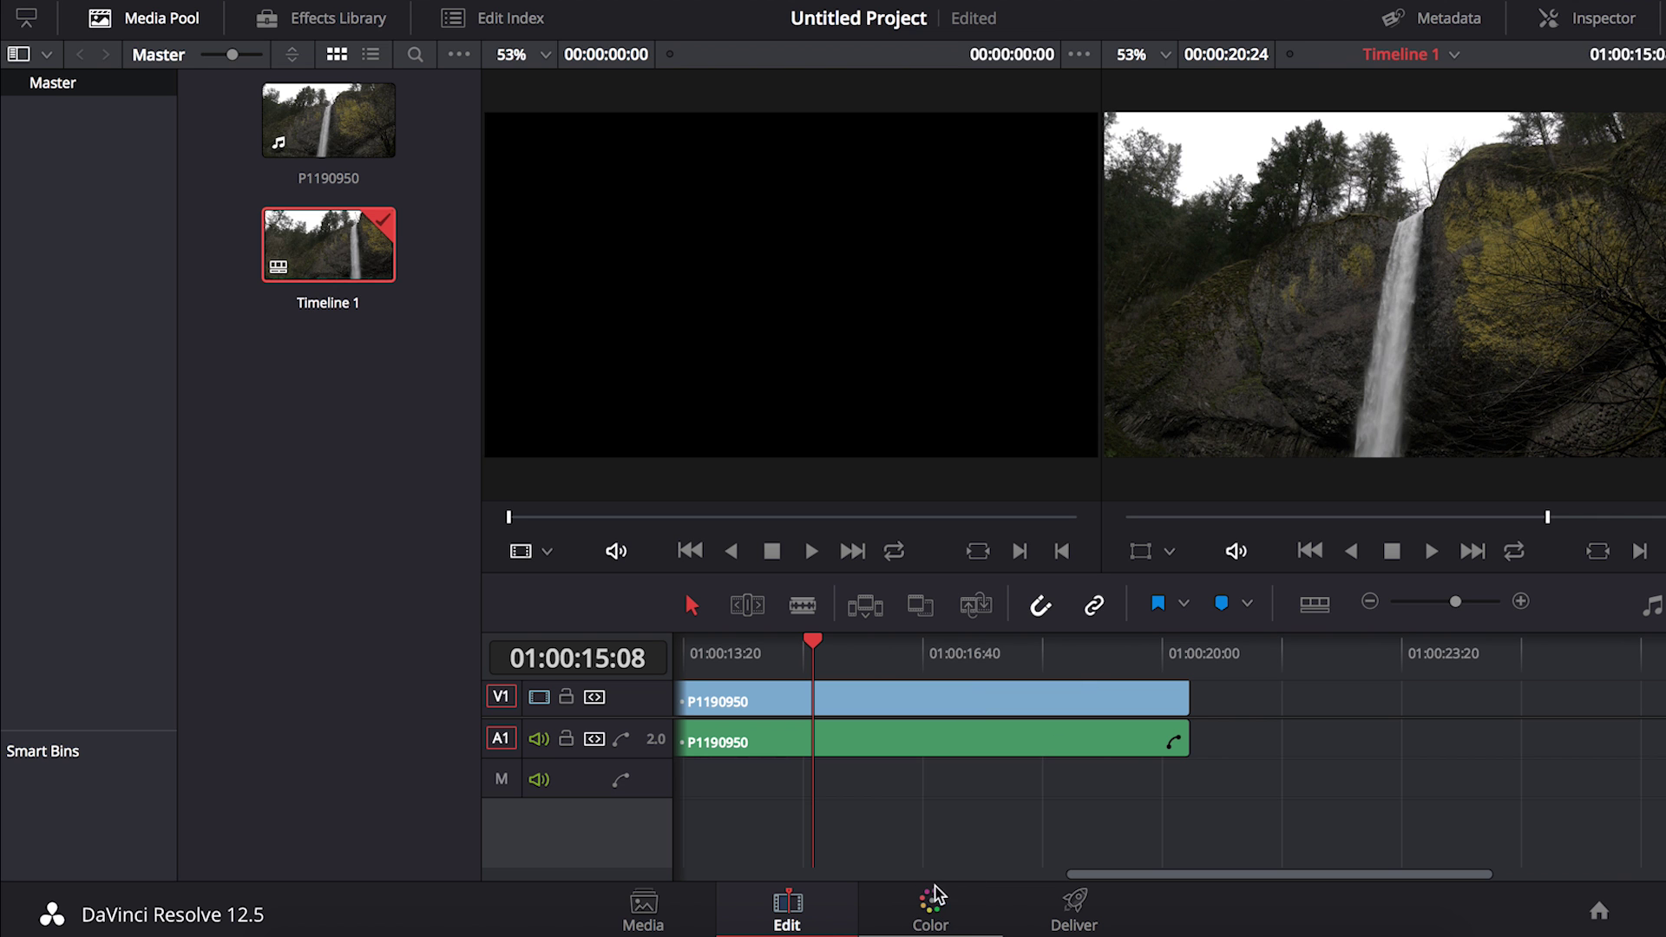
click(936, 906)
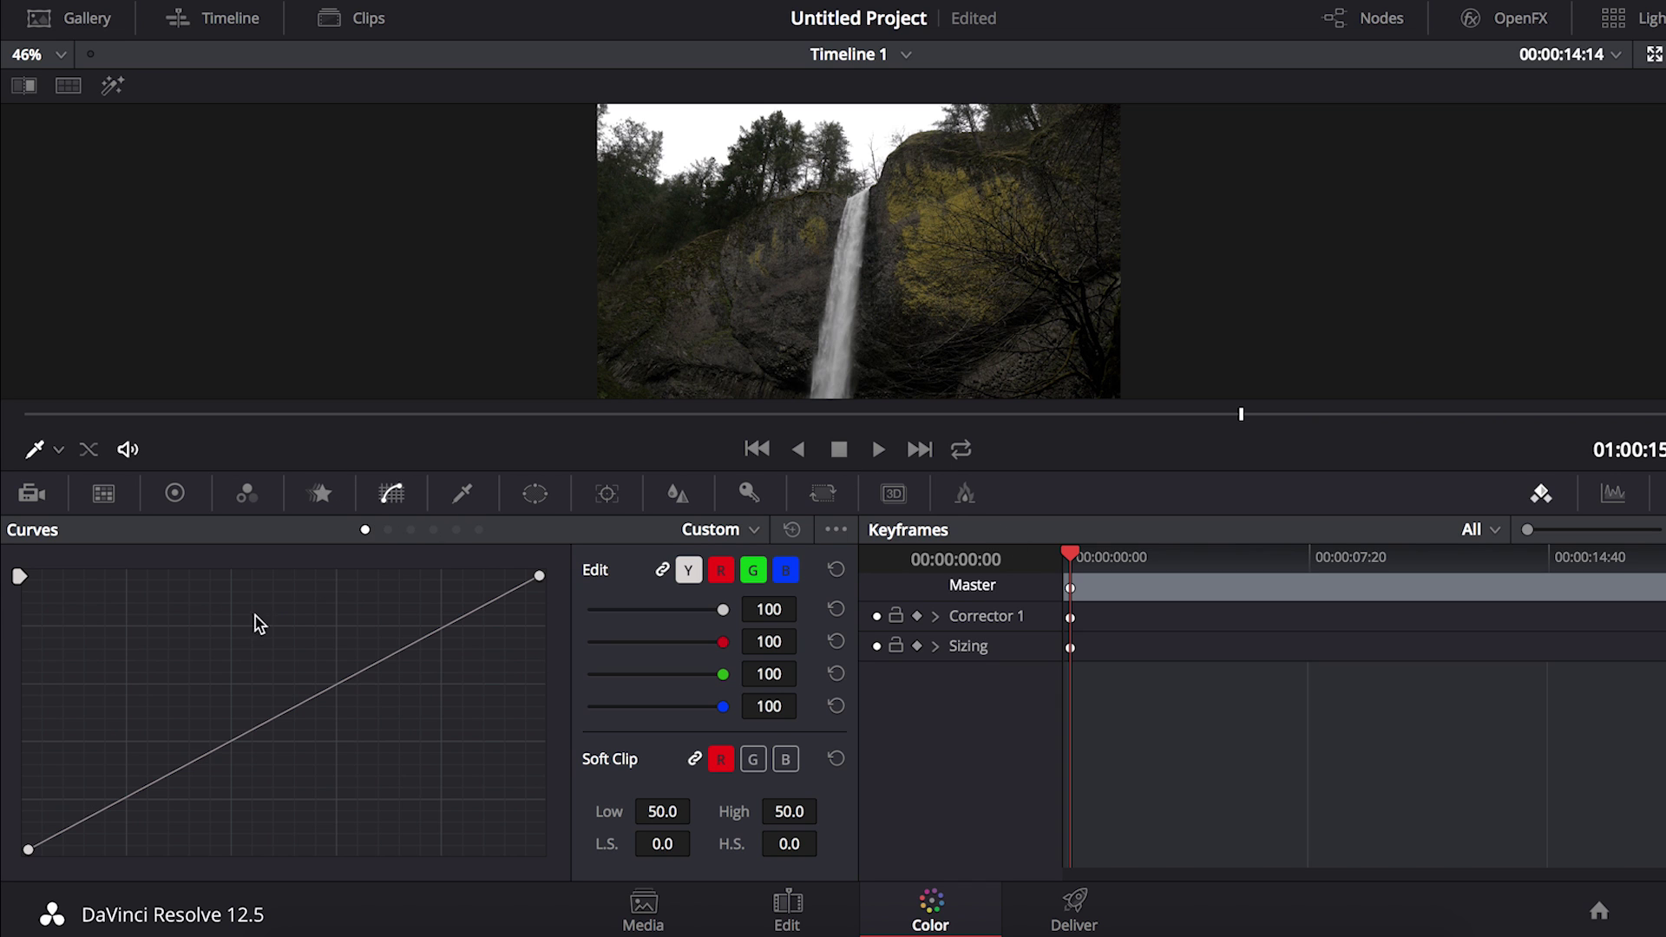
Step: Add shadow, highlight and midtone points to the Custom curve and lift its black point
click(122, 799)
click(409, 649)
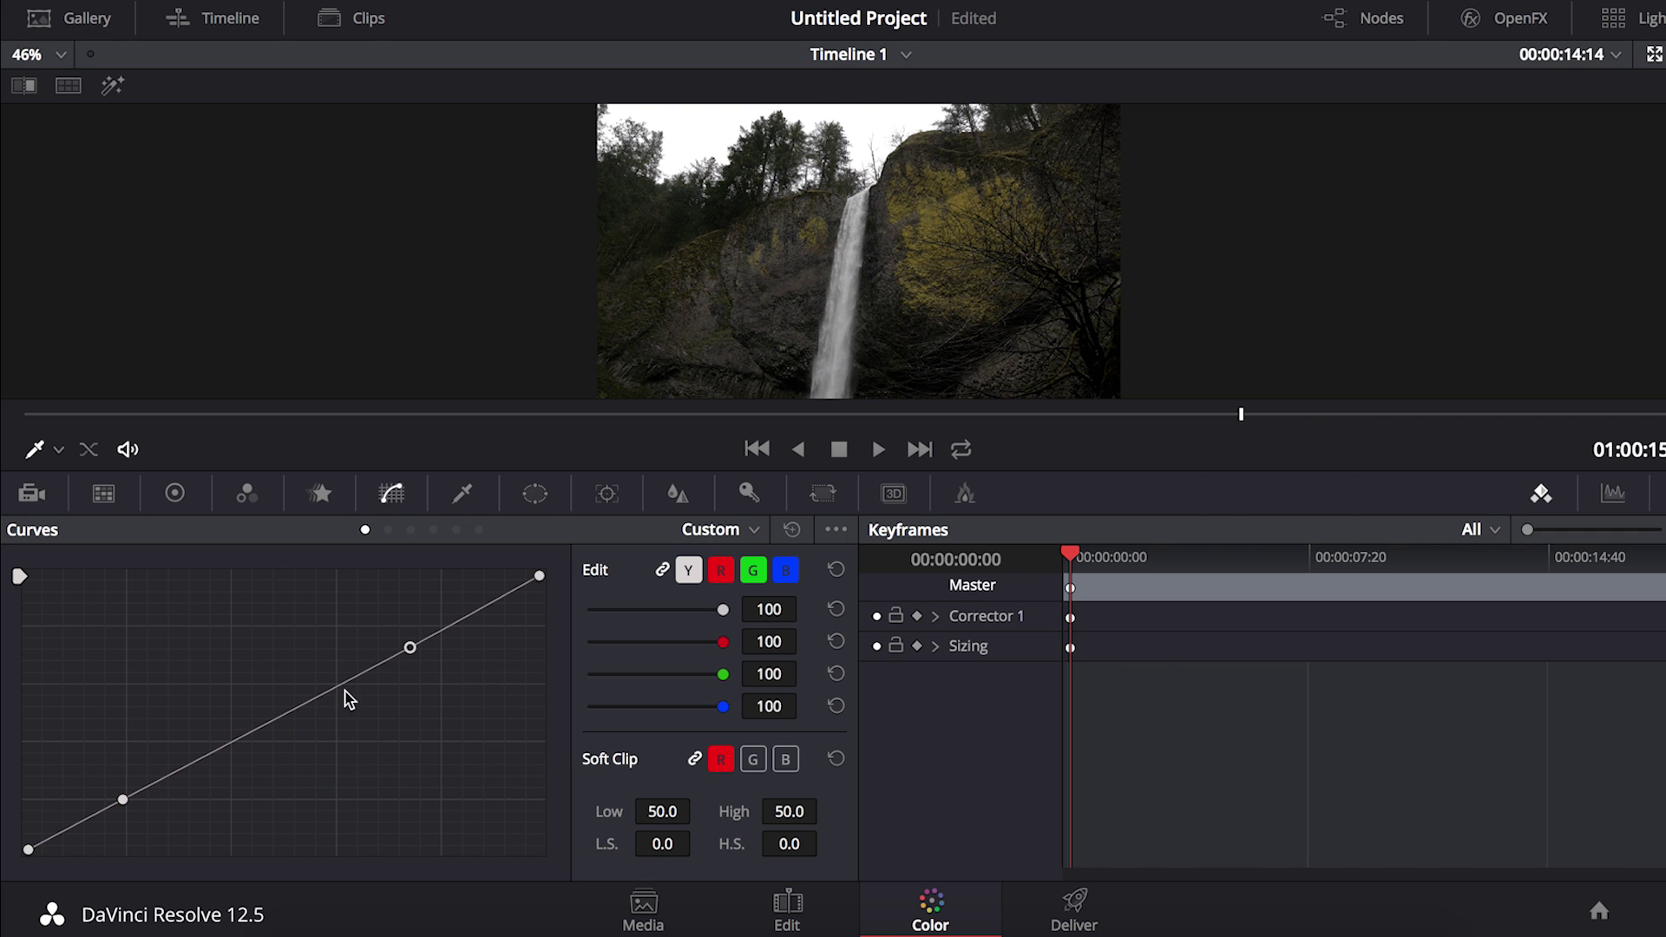
click(264, 728)
drag(28, 850, 26, 812)
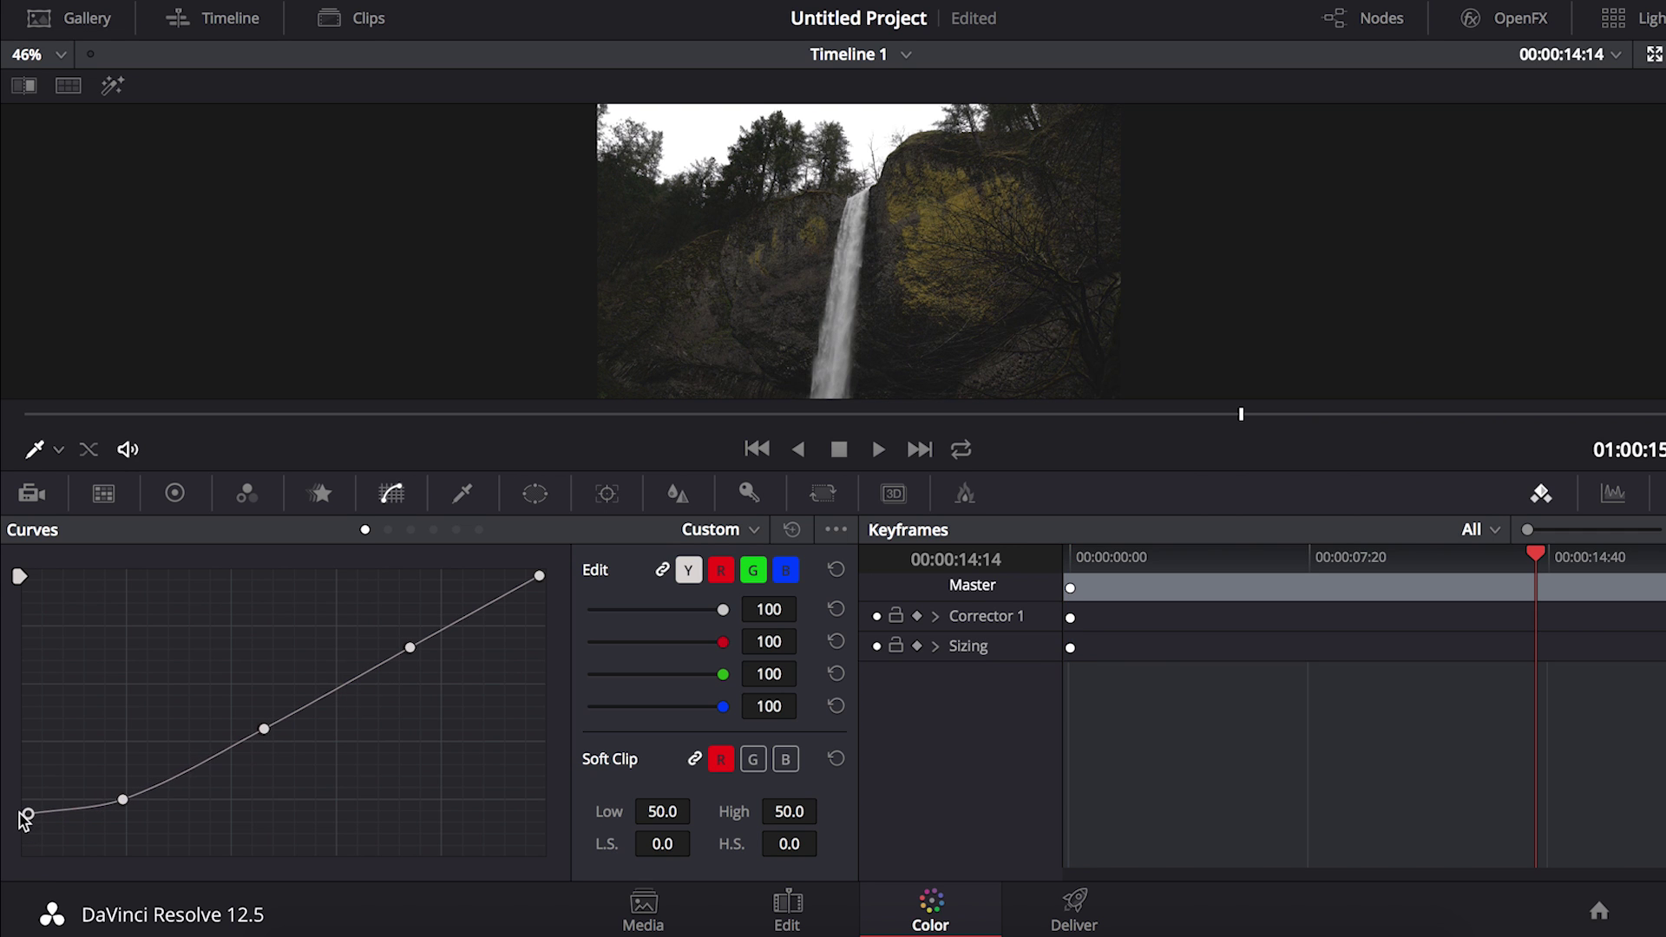
Step: On the Lum Vs Sat curve, drop the darkest tones' saturation to zero
click(388, 529)
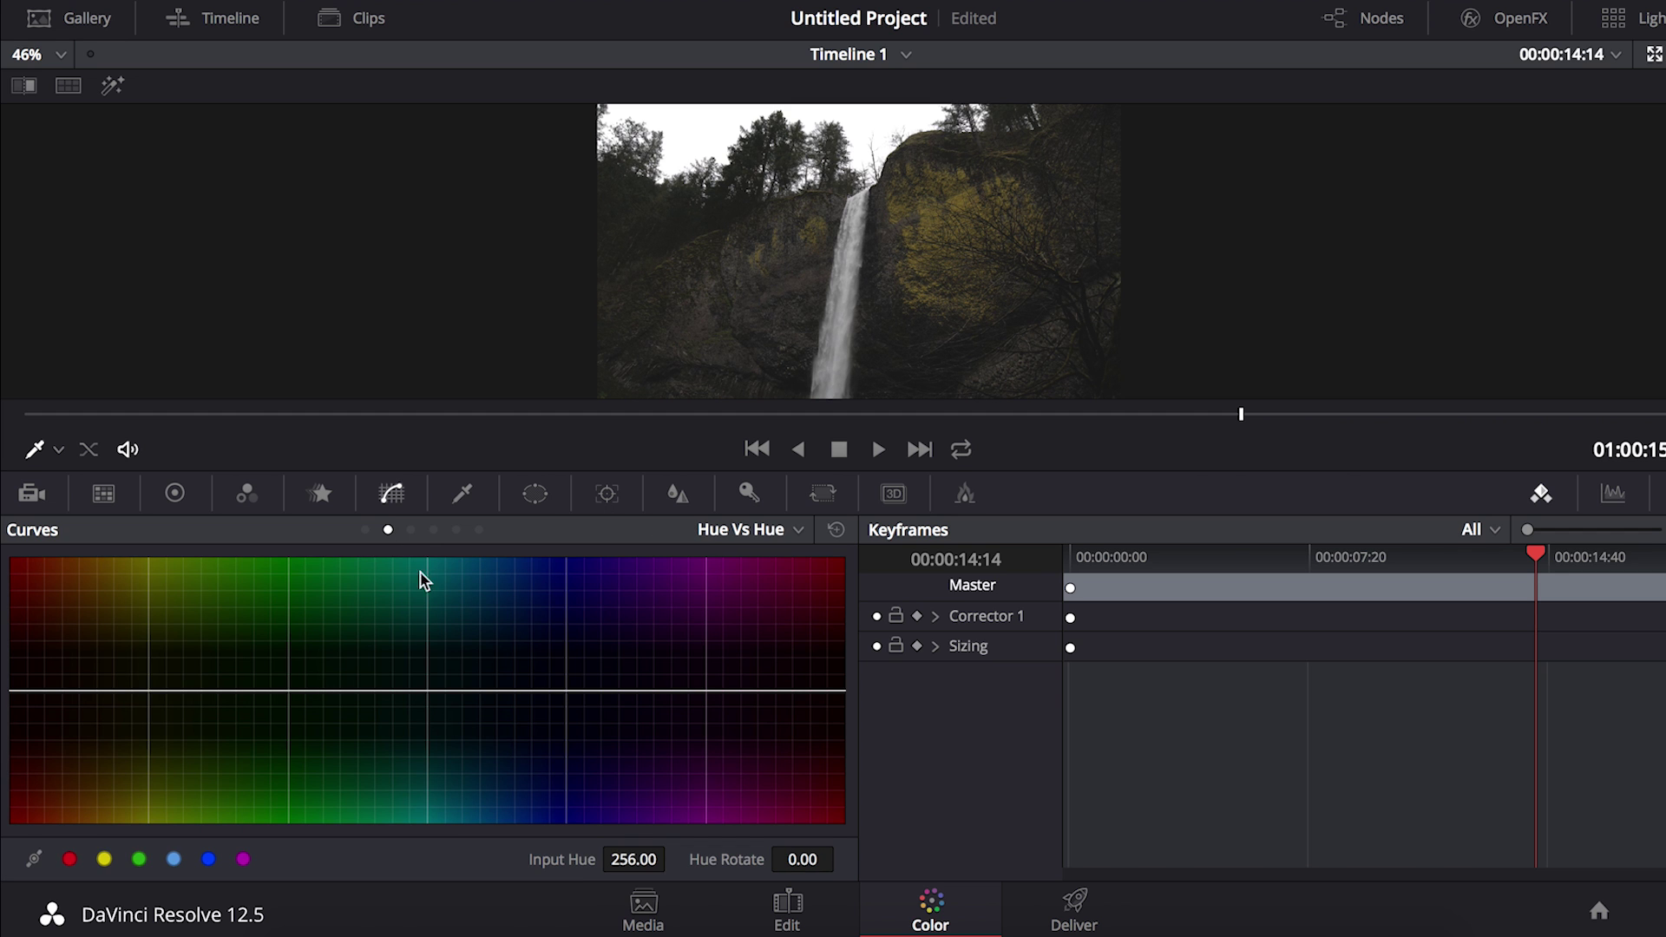
click(410, 529)
click(432, 529)
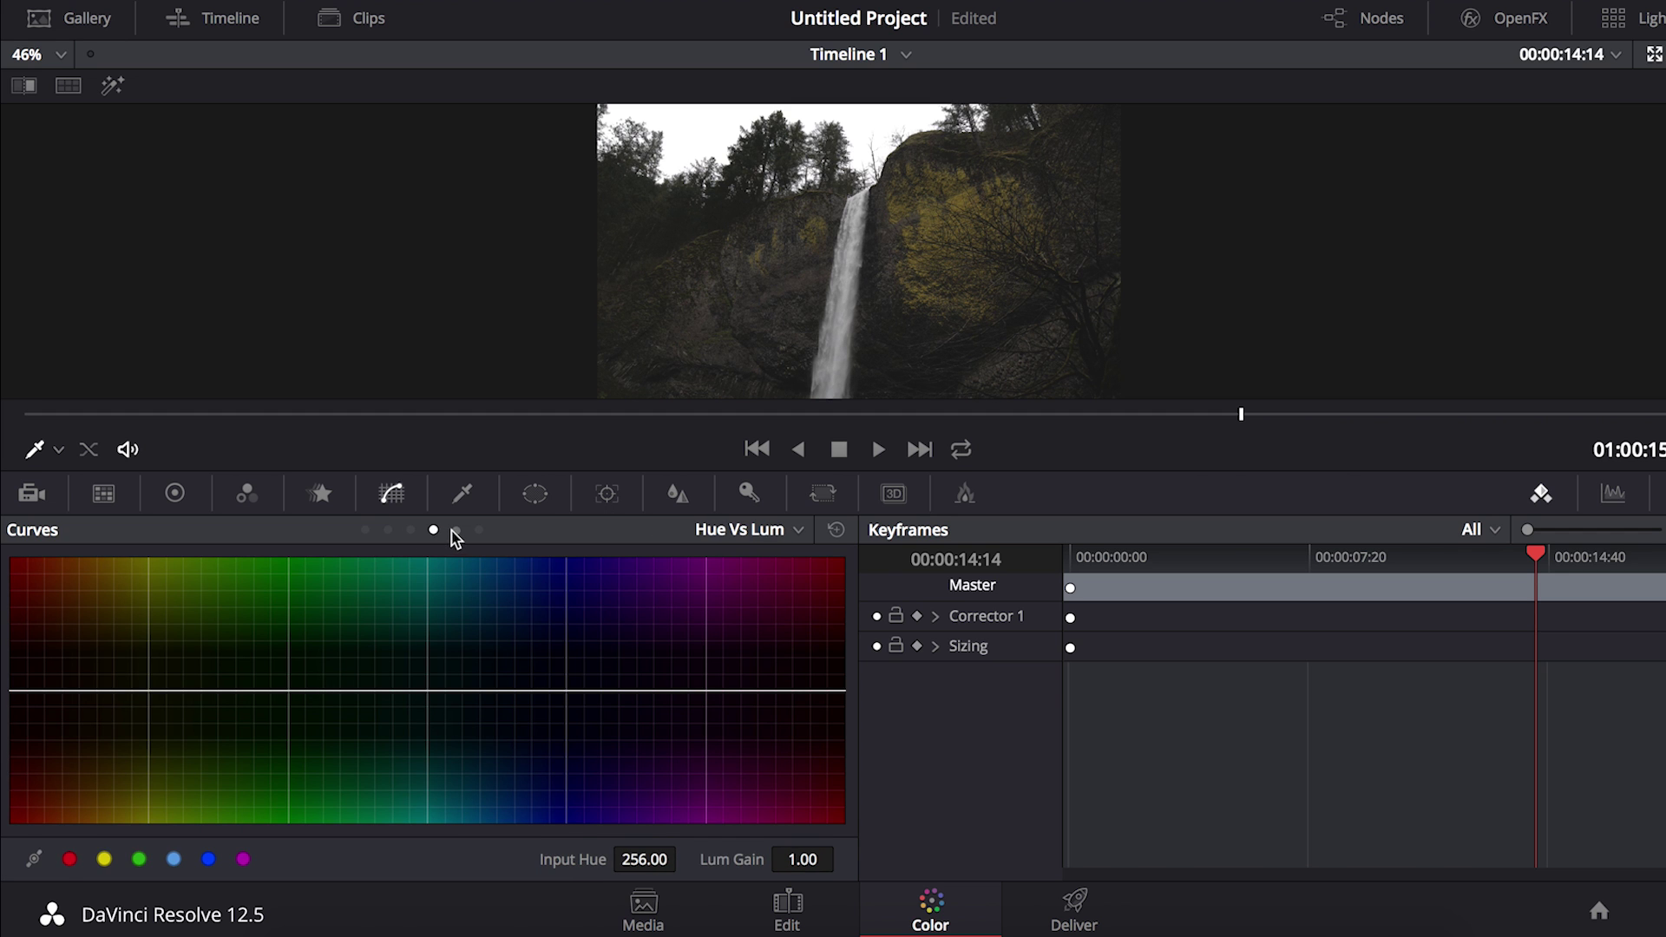
click(456, 529)
click(141, 691)
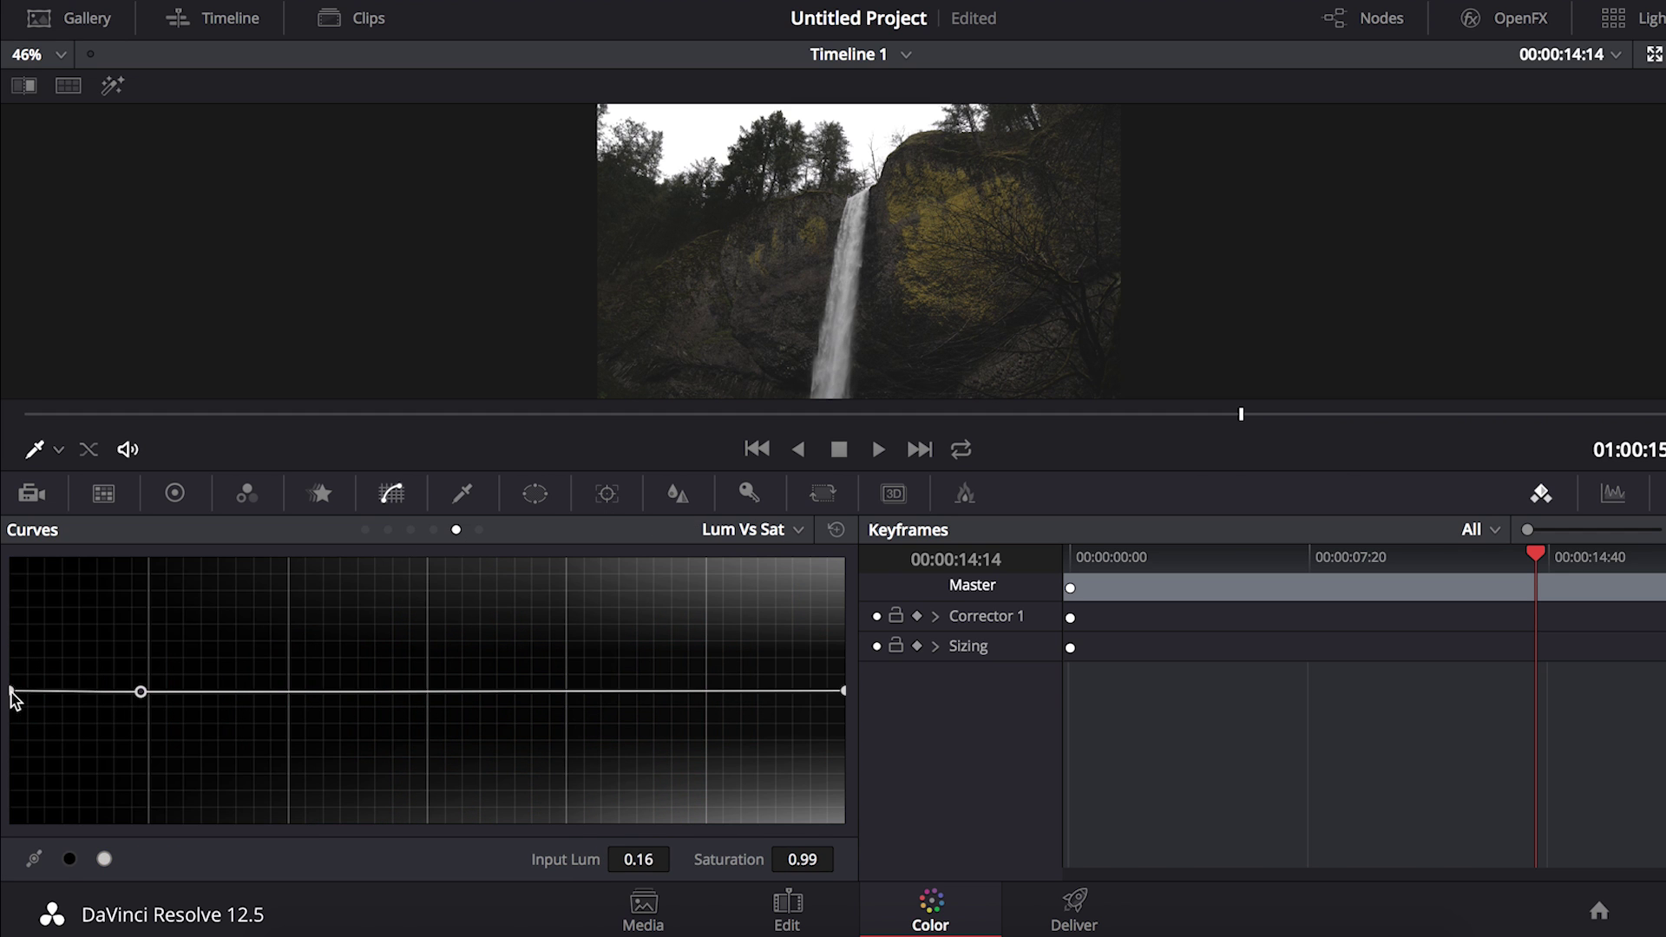
drag(12, 691, 8, 863)
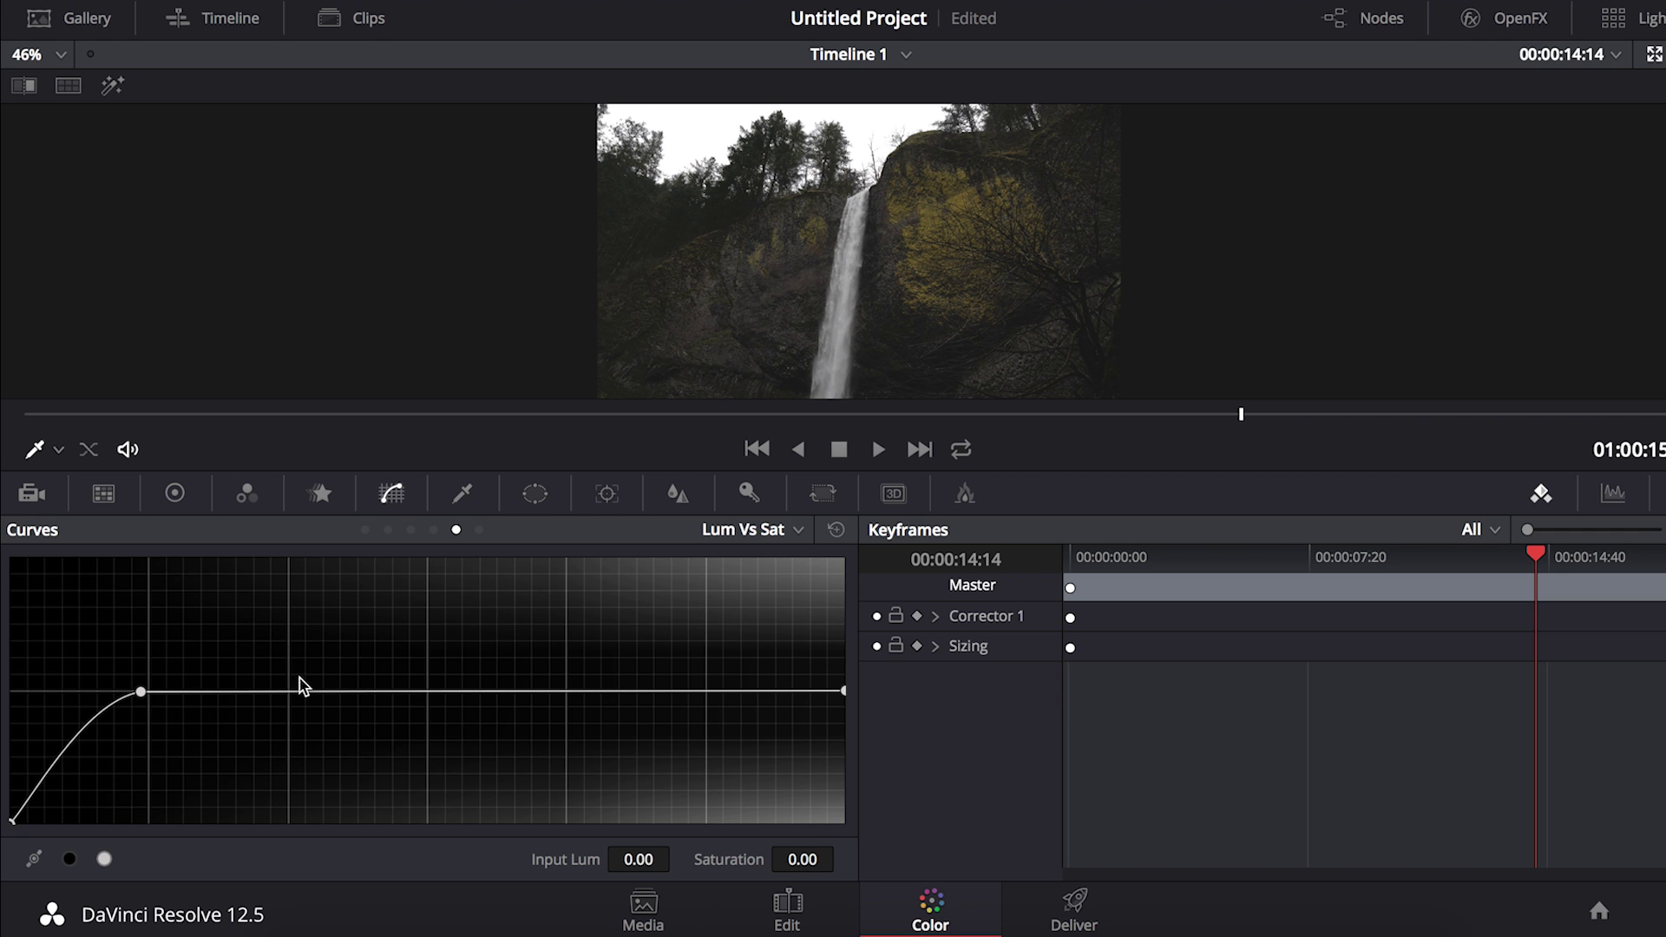
click(479, 529)
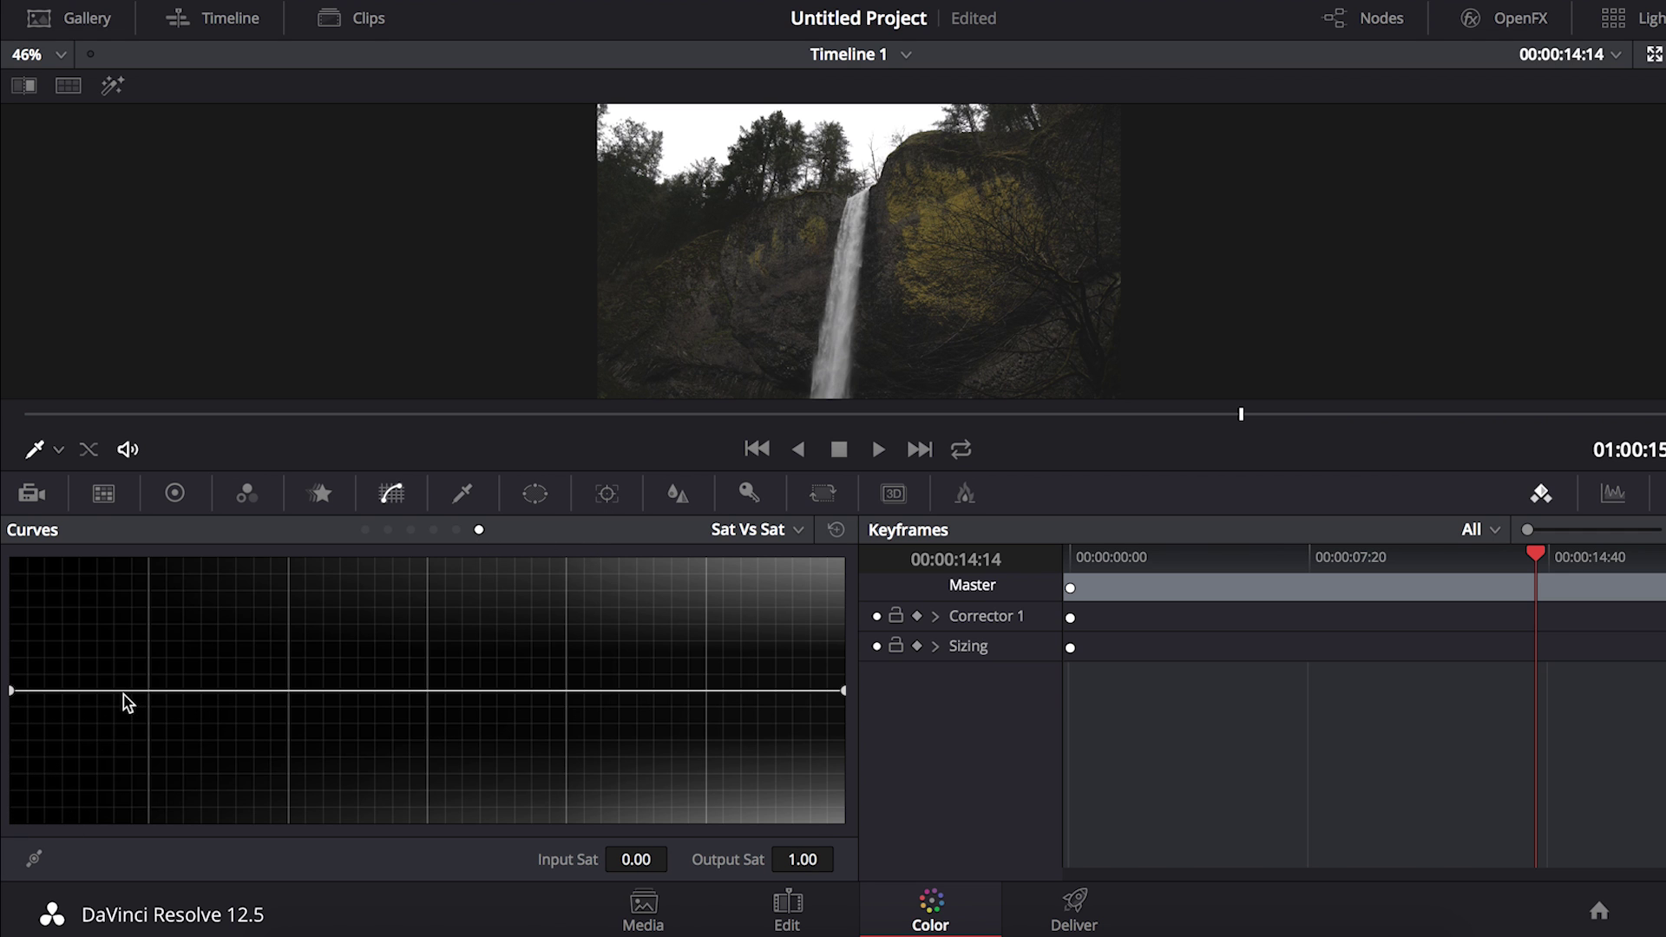
click(174, 493)
Step: Push the log shadows toward blue and warm the log midtones and highlights slightly
drag(99, 668, 102, 668)
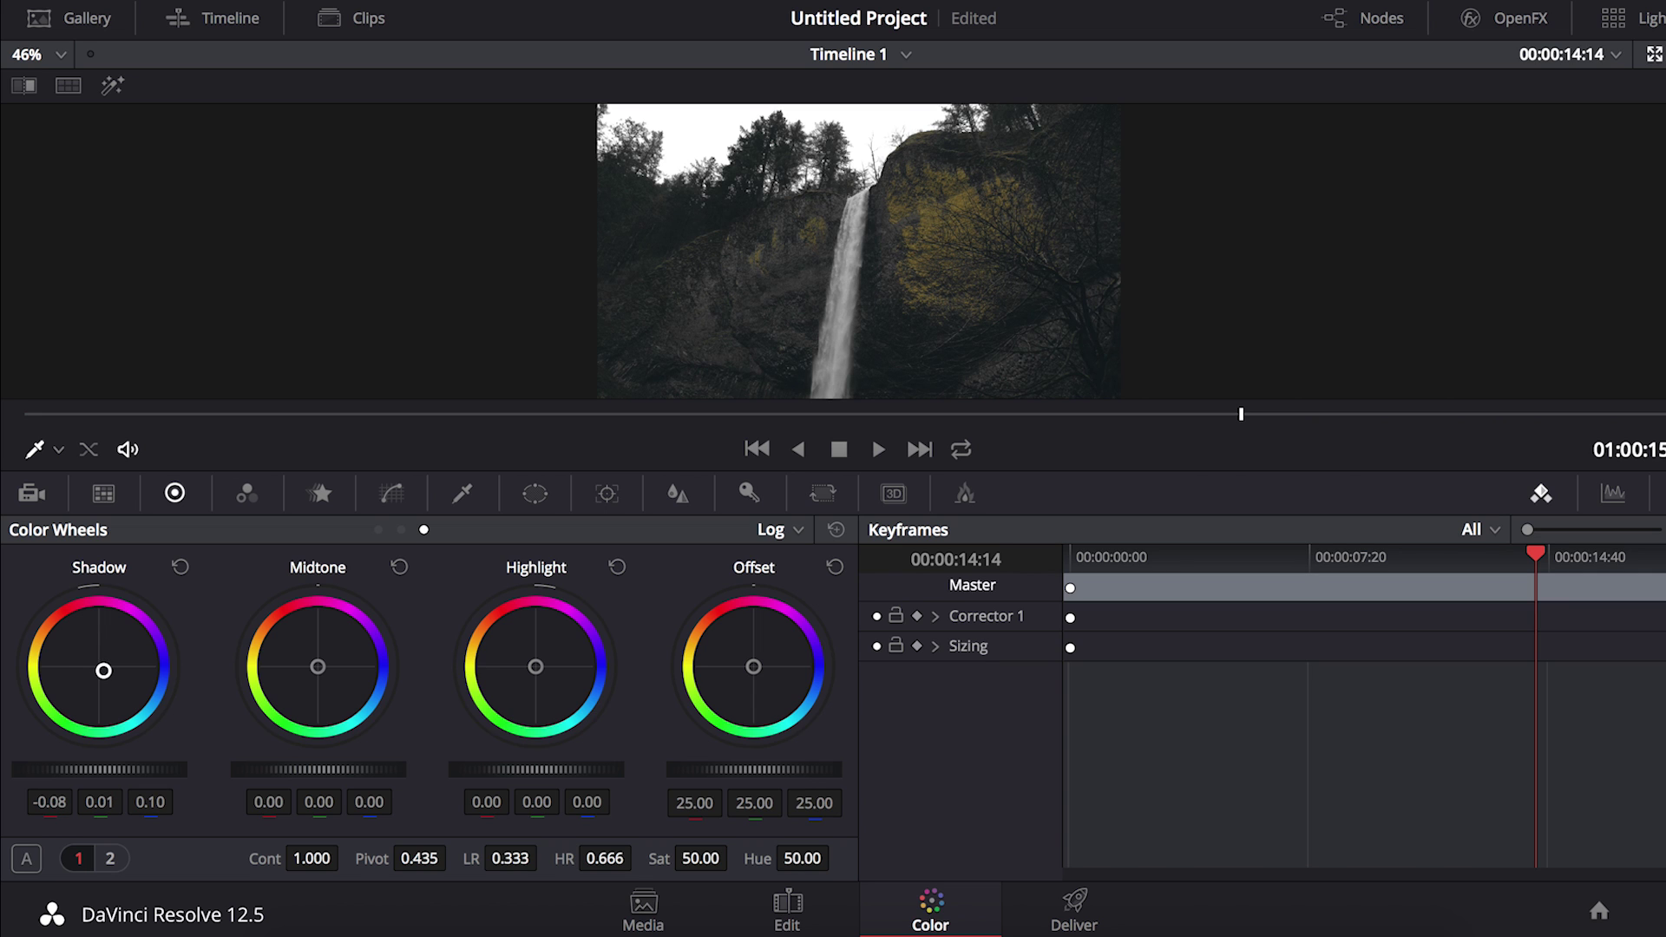
drag(332, 647, 330, 642)
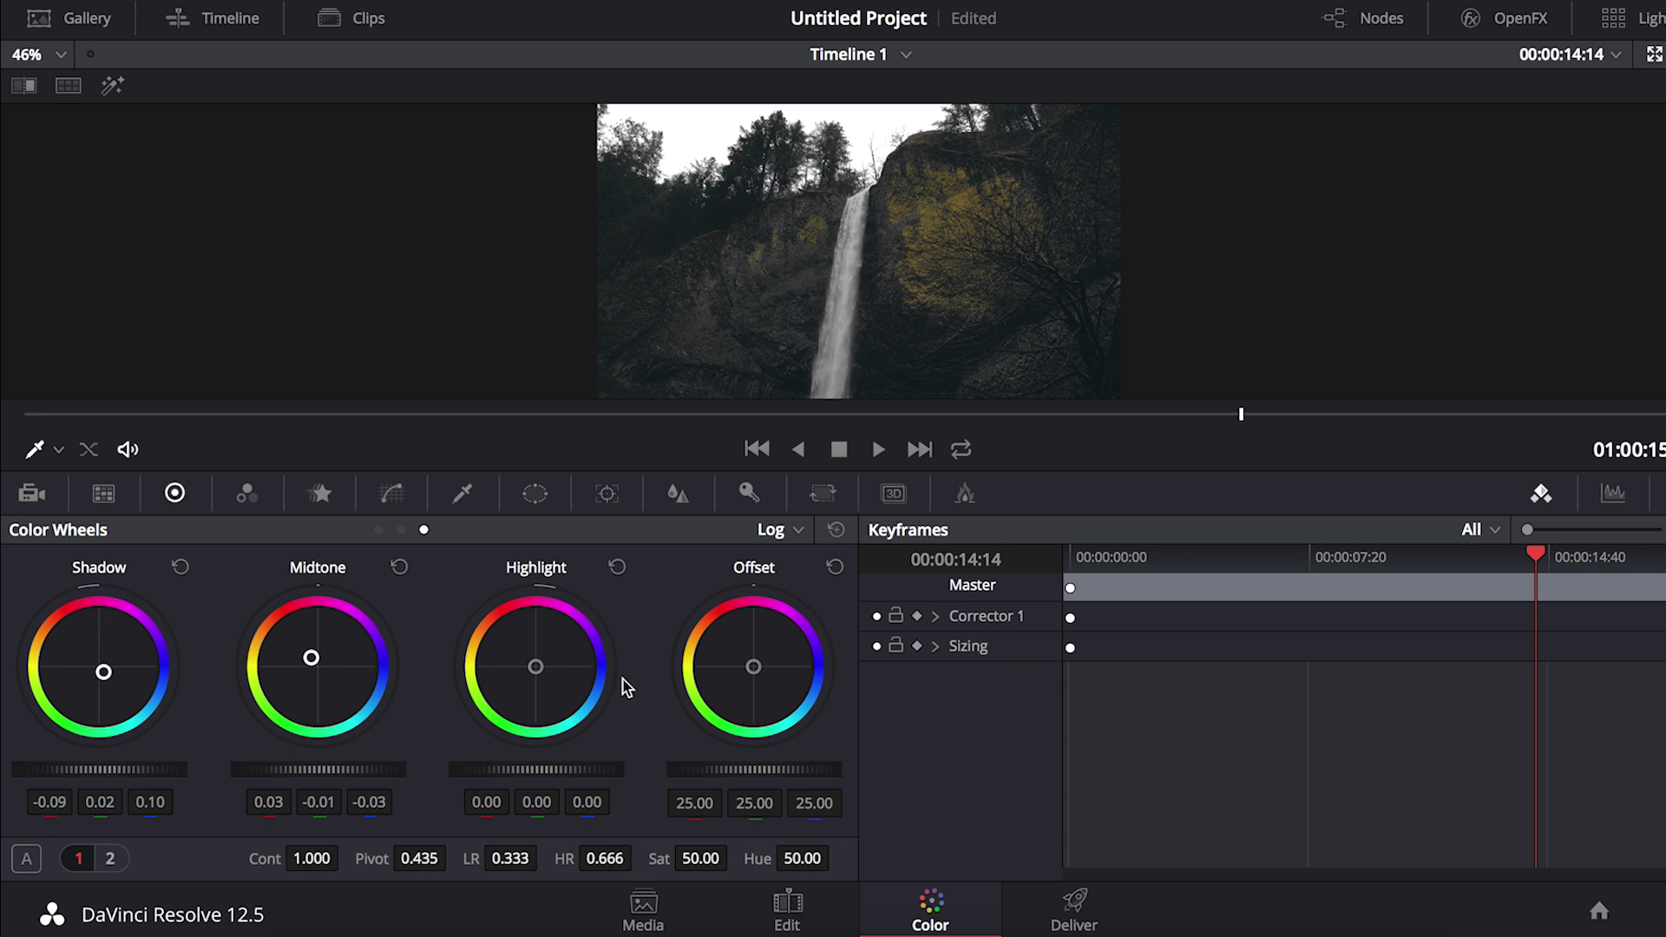
drag(537, 674, 534, 671)
Step: On the Primaries Wheels, warm Lift slightly (red 0.02, blue -0.02) and fine-tune Gamma
click(401, 530)
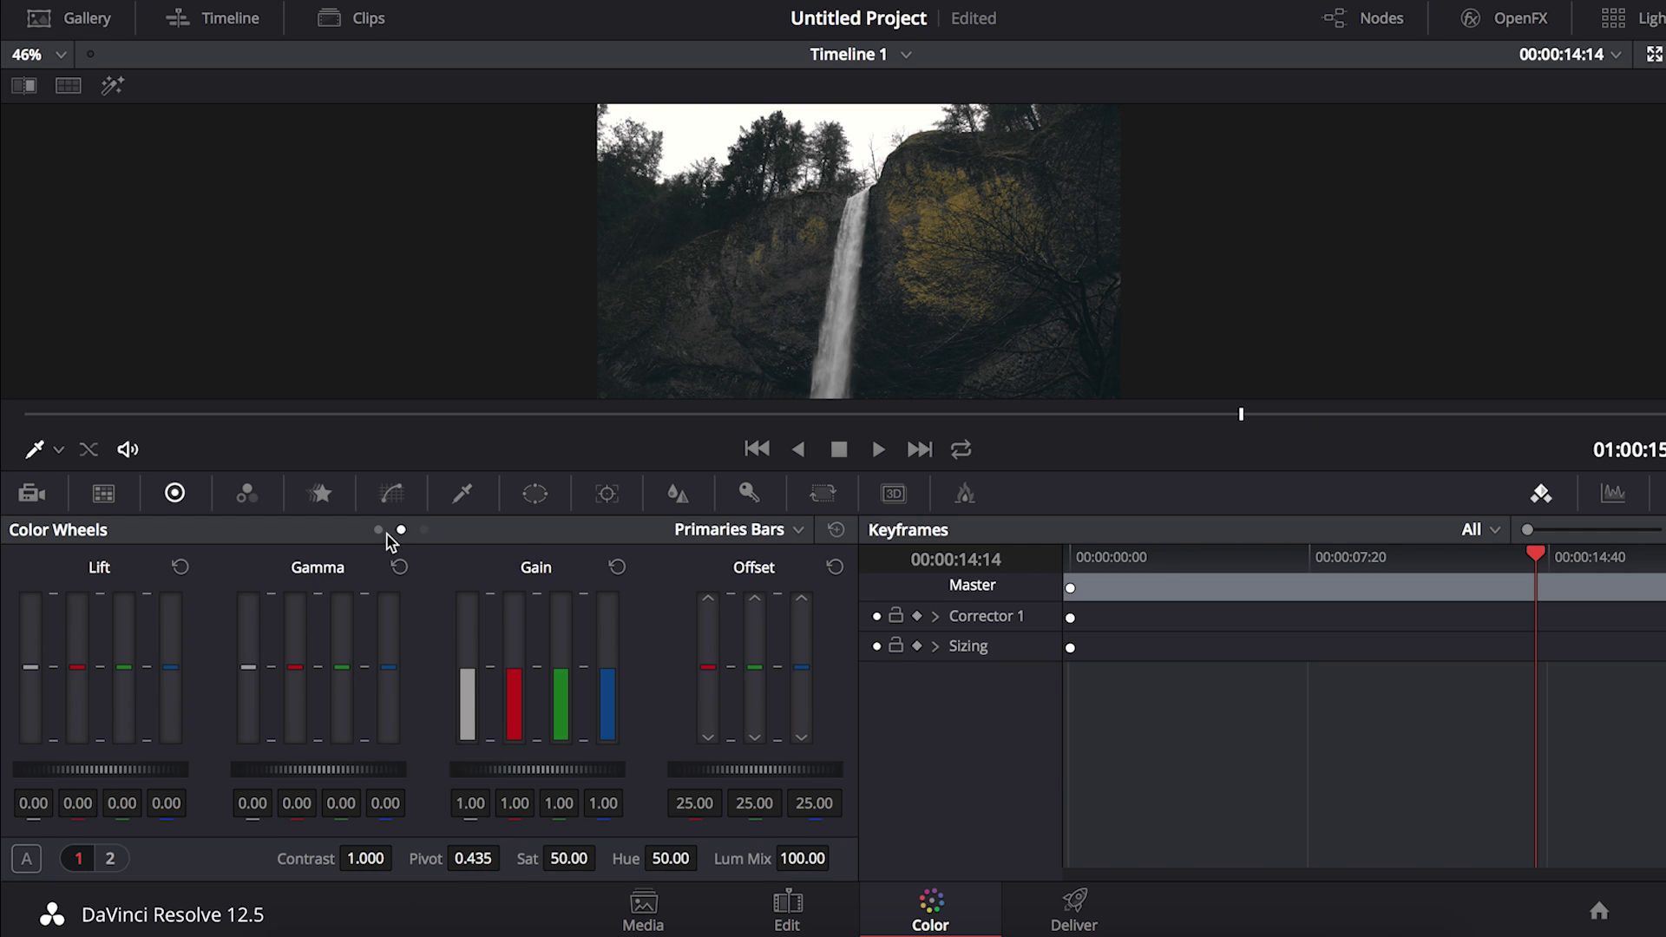
click(379, 530)
drag(99, 666, 99, 665)
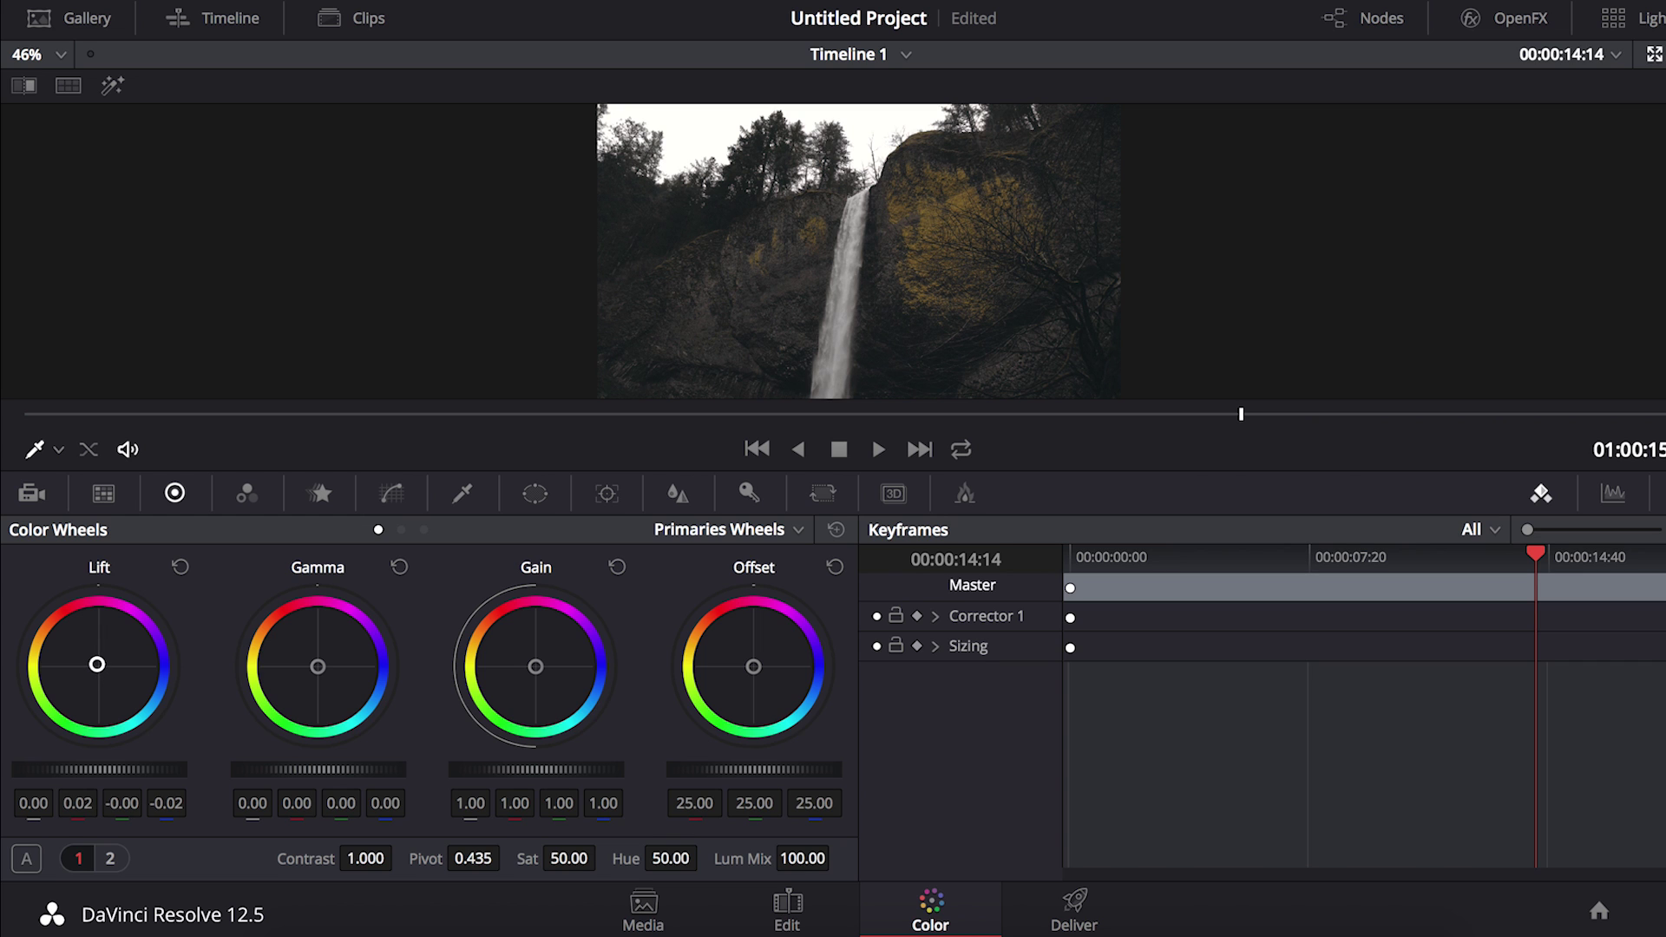
drag(316, 667, 316, 665)
Step: Generate a 3D LUT (CUBE) from the clip's grade and save it to the Desktop as WATERFALL LUT
click(205, 23)
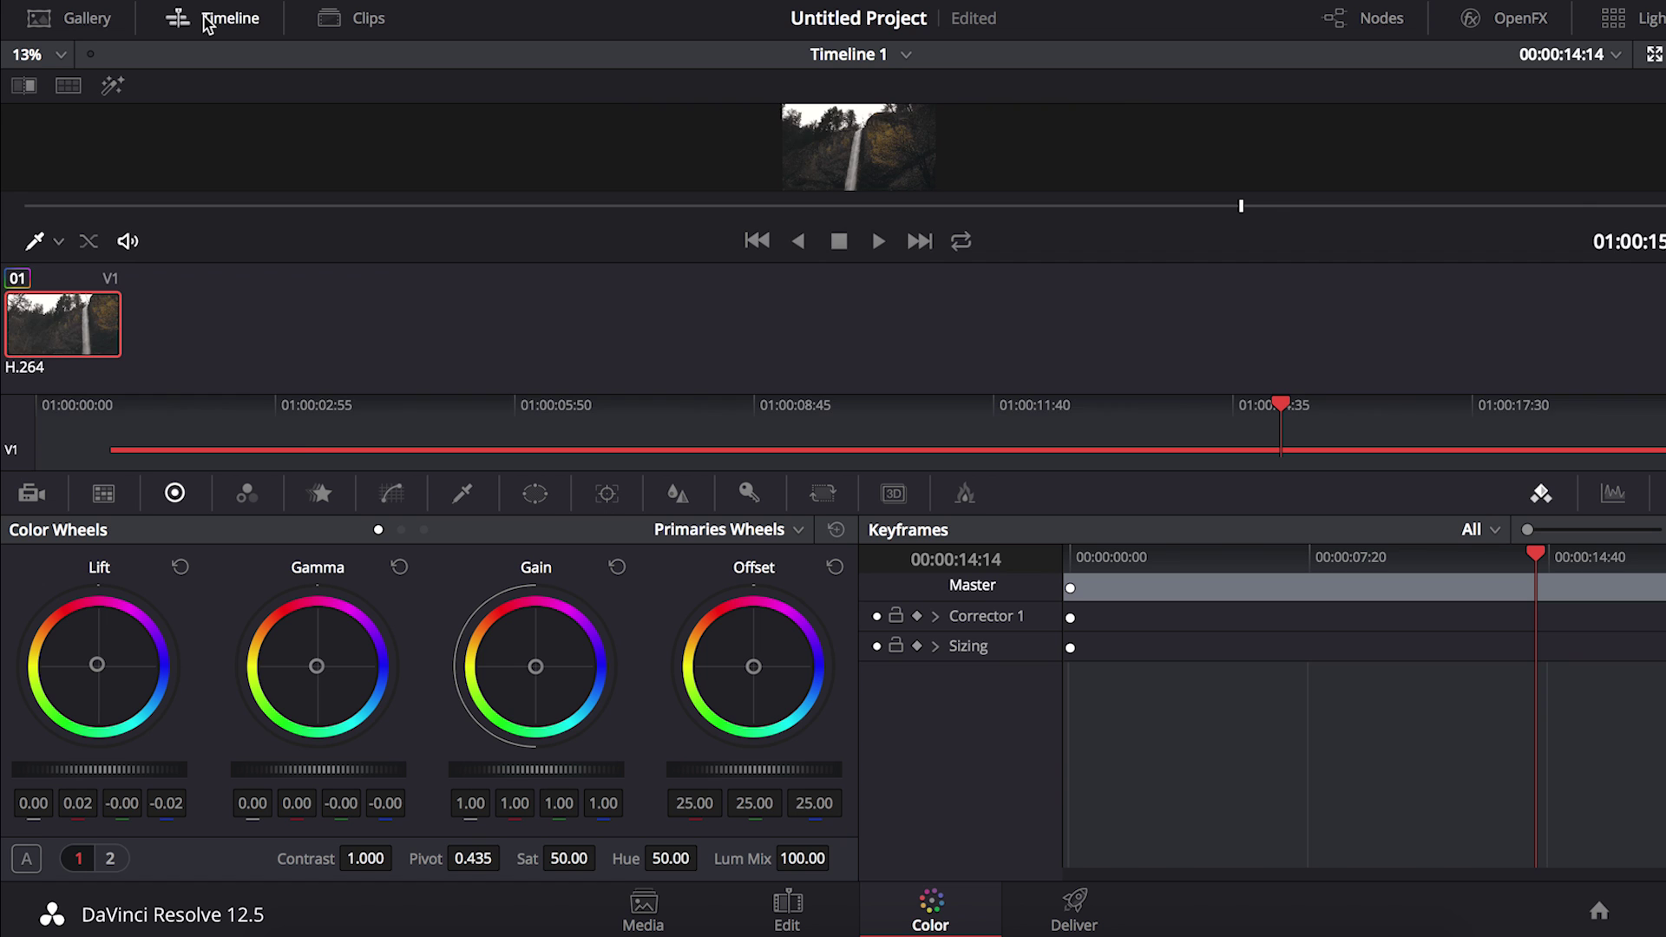
right_click(76, 323)
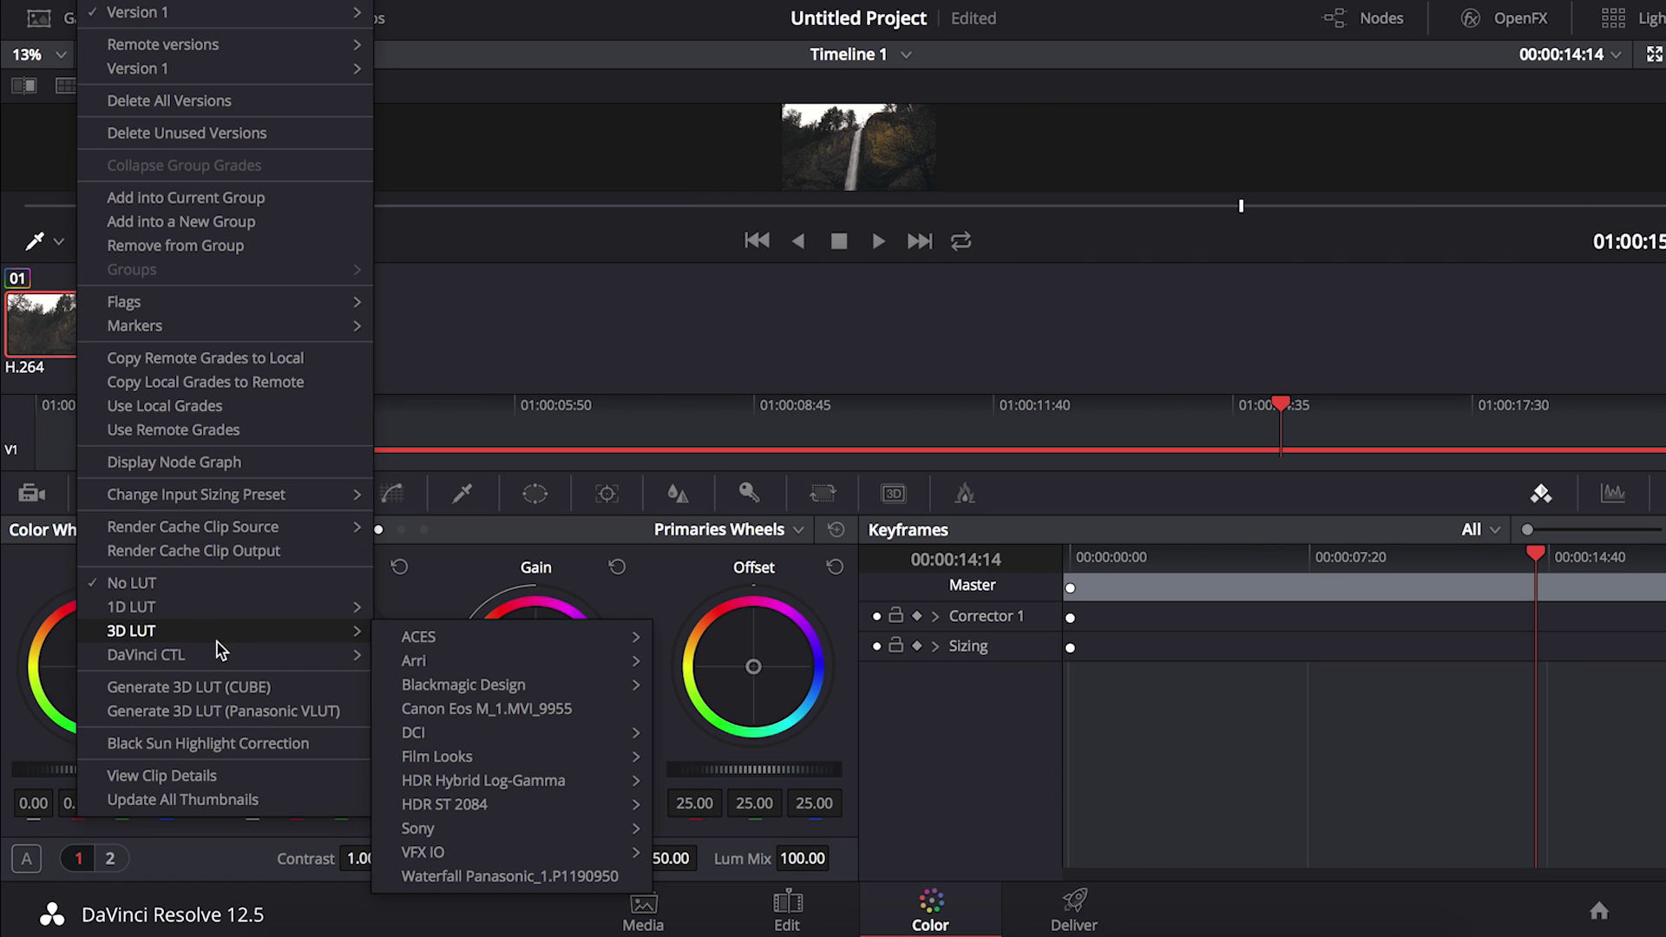
click(288, 687)
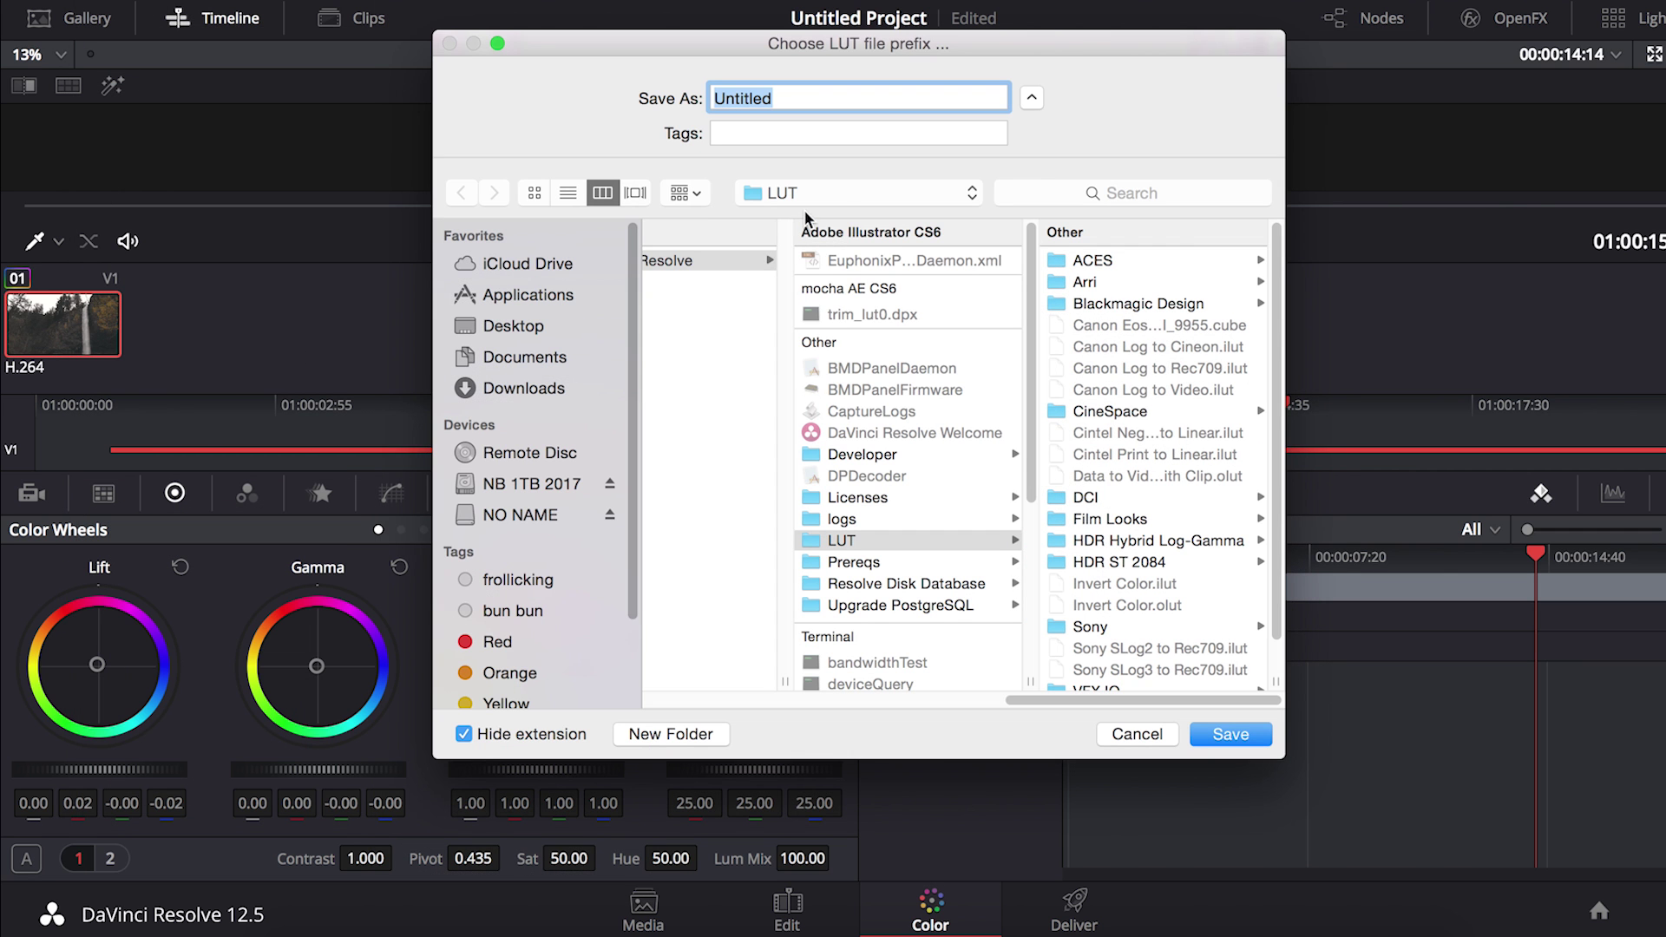
click(840, 195)
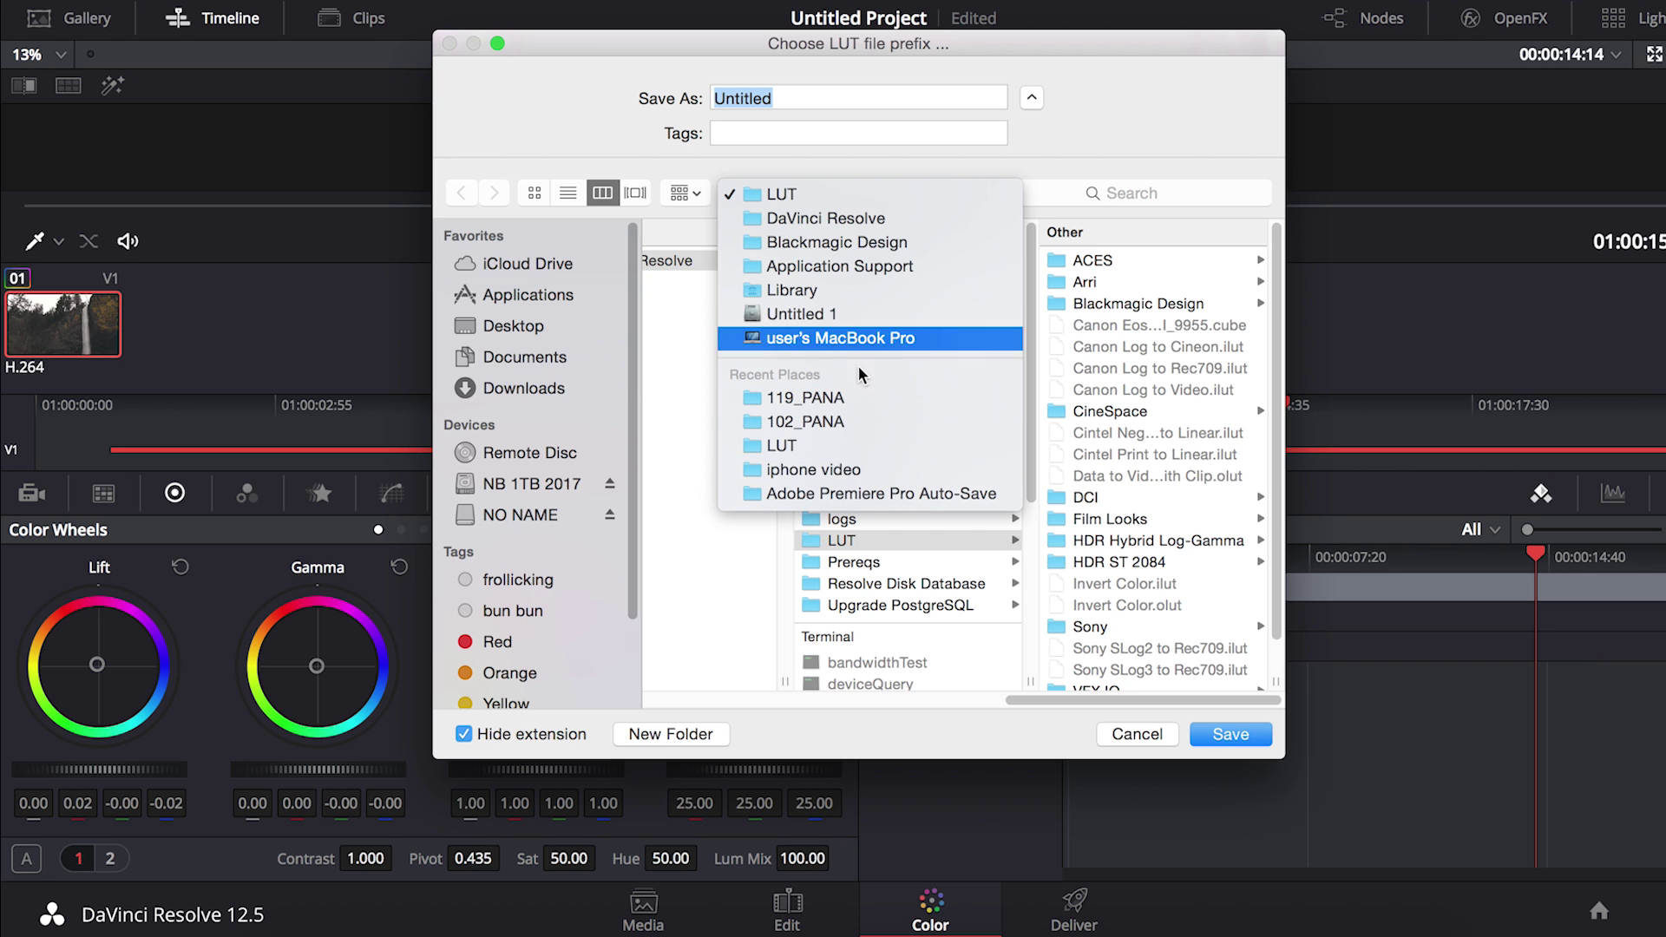
click(515, 326)
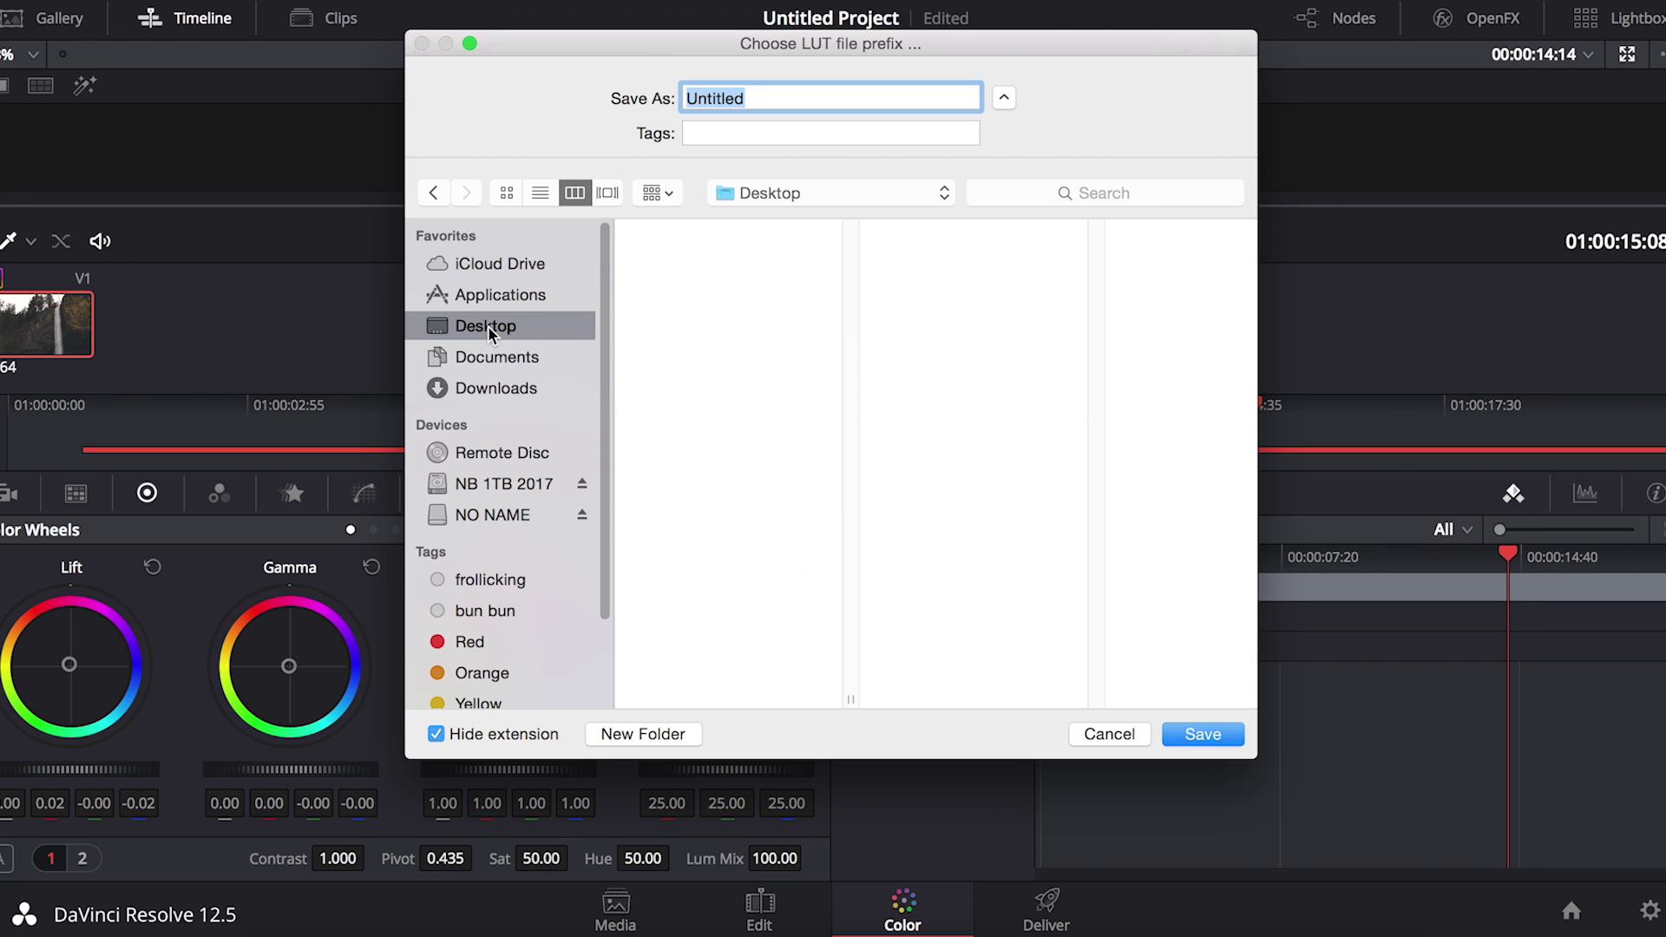
text(WATERFALL LUT)
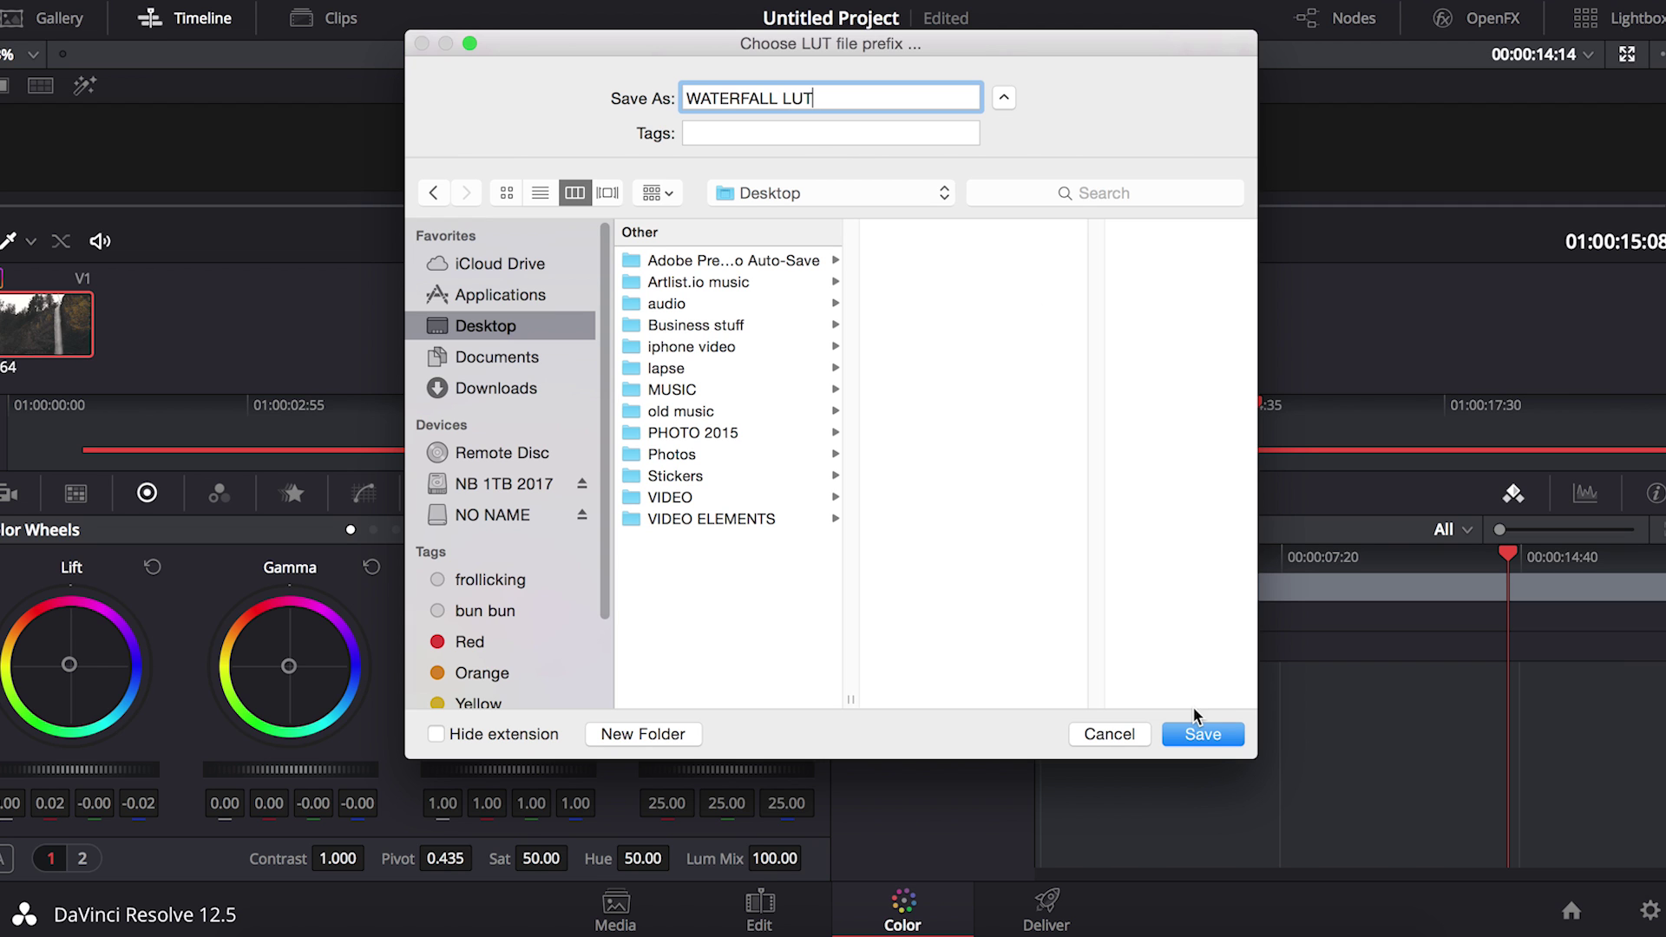
click(1208, 735)
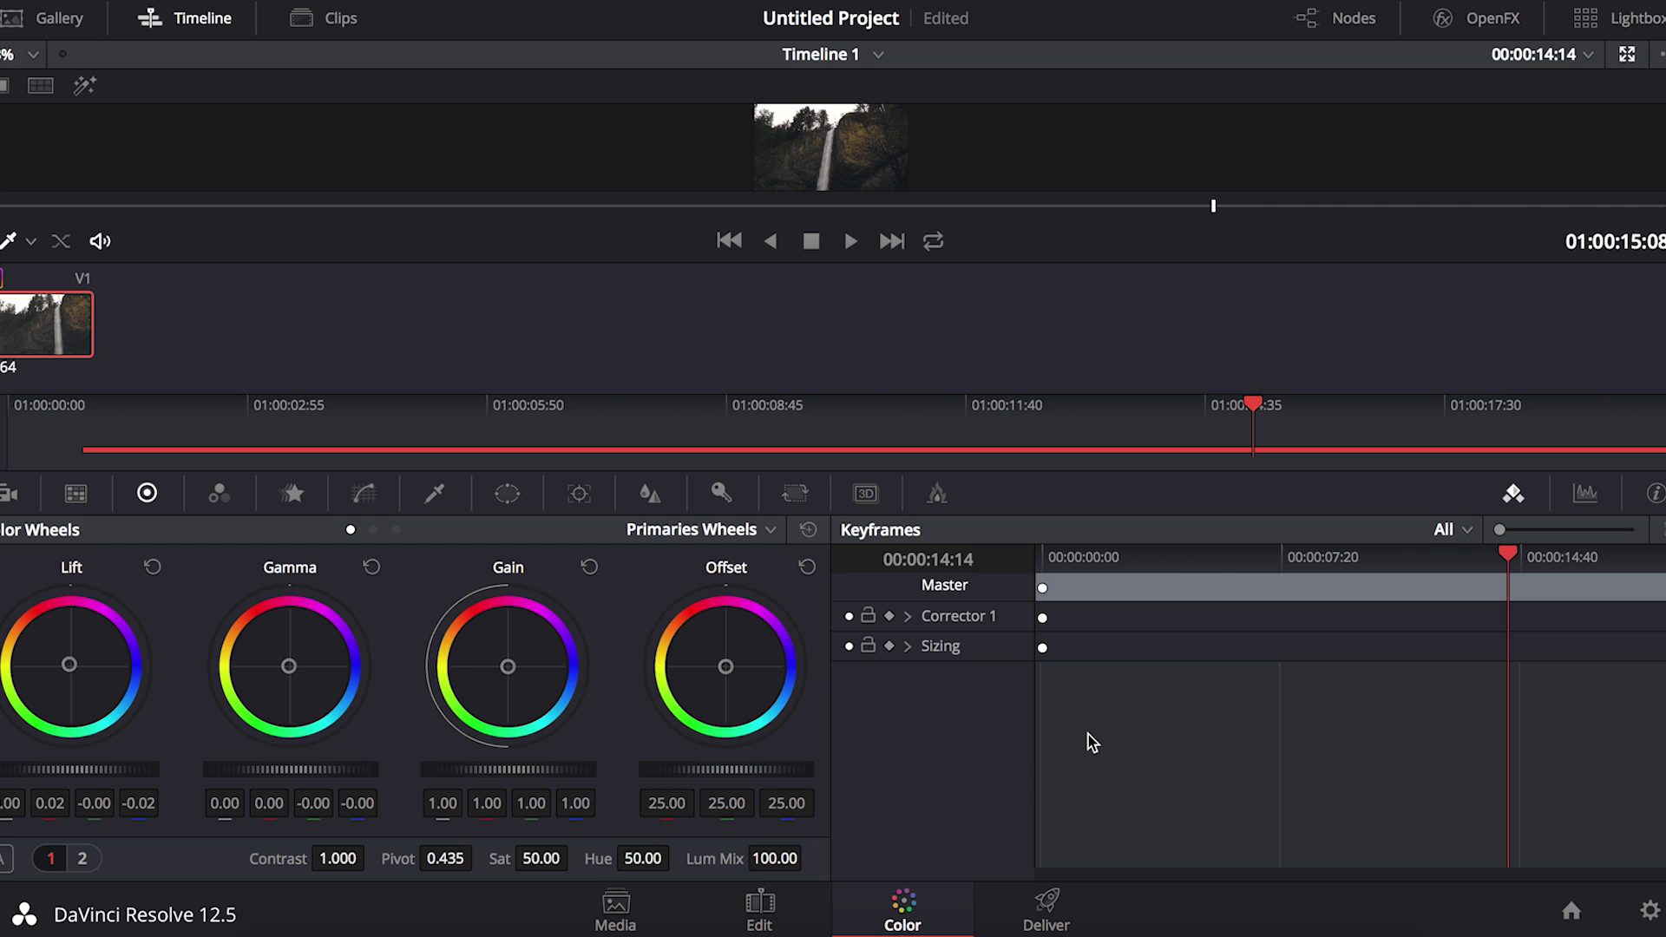
Step: Quit DaVinci Resolve without saving the project
click(52, 2)
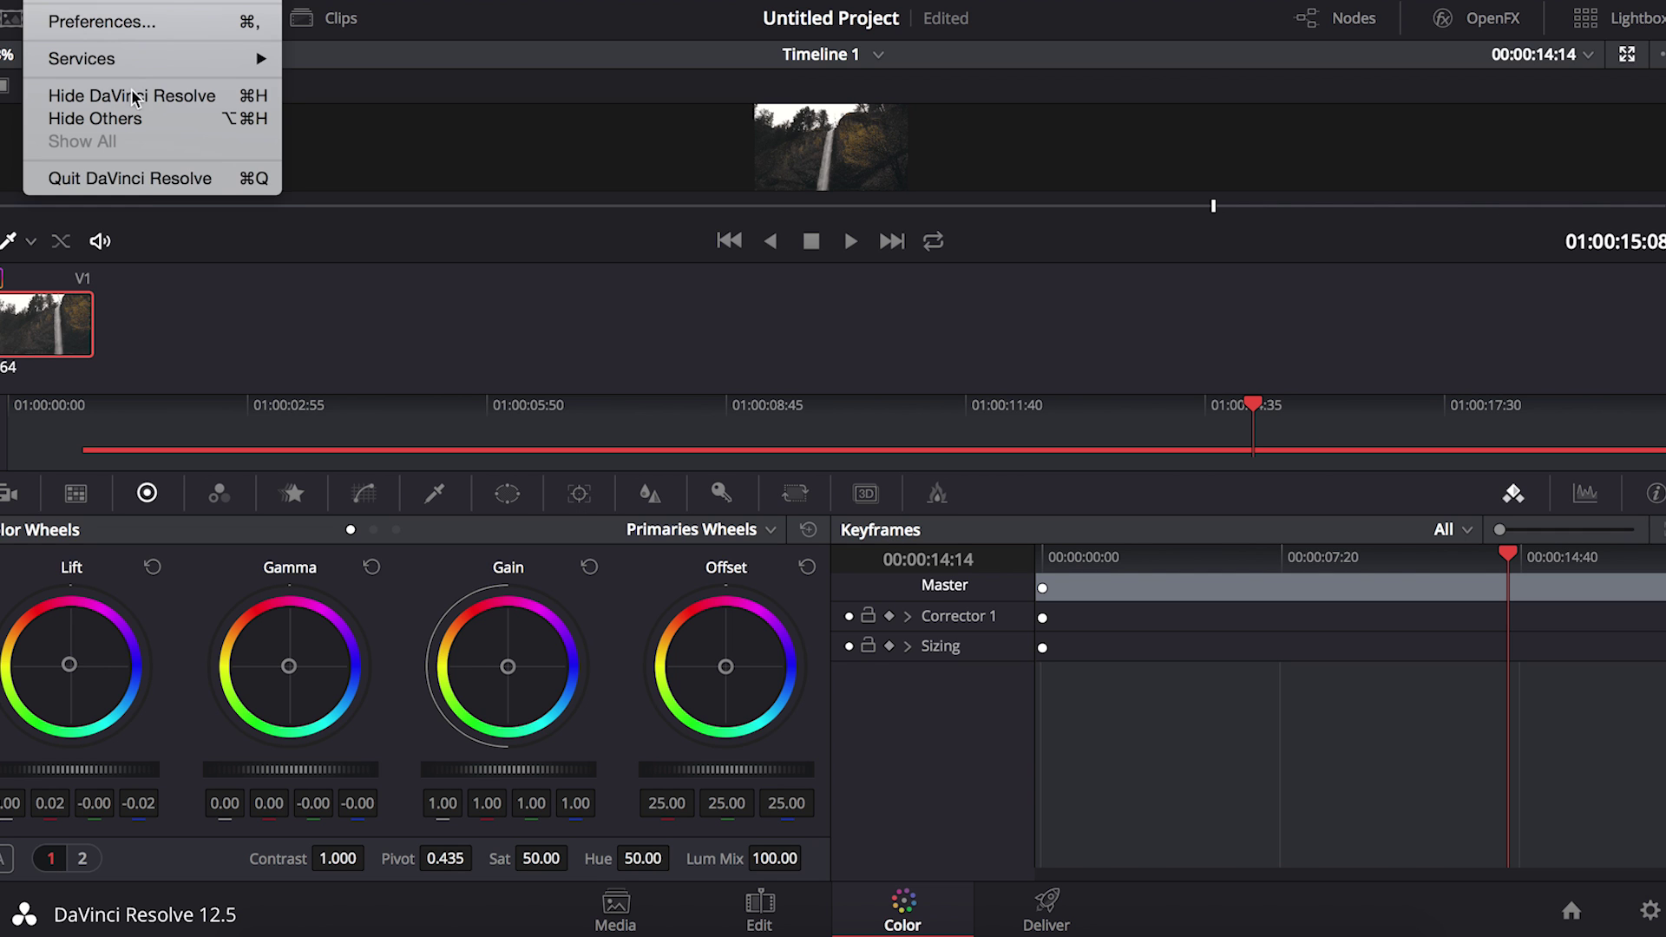
click(156, 178)
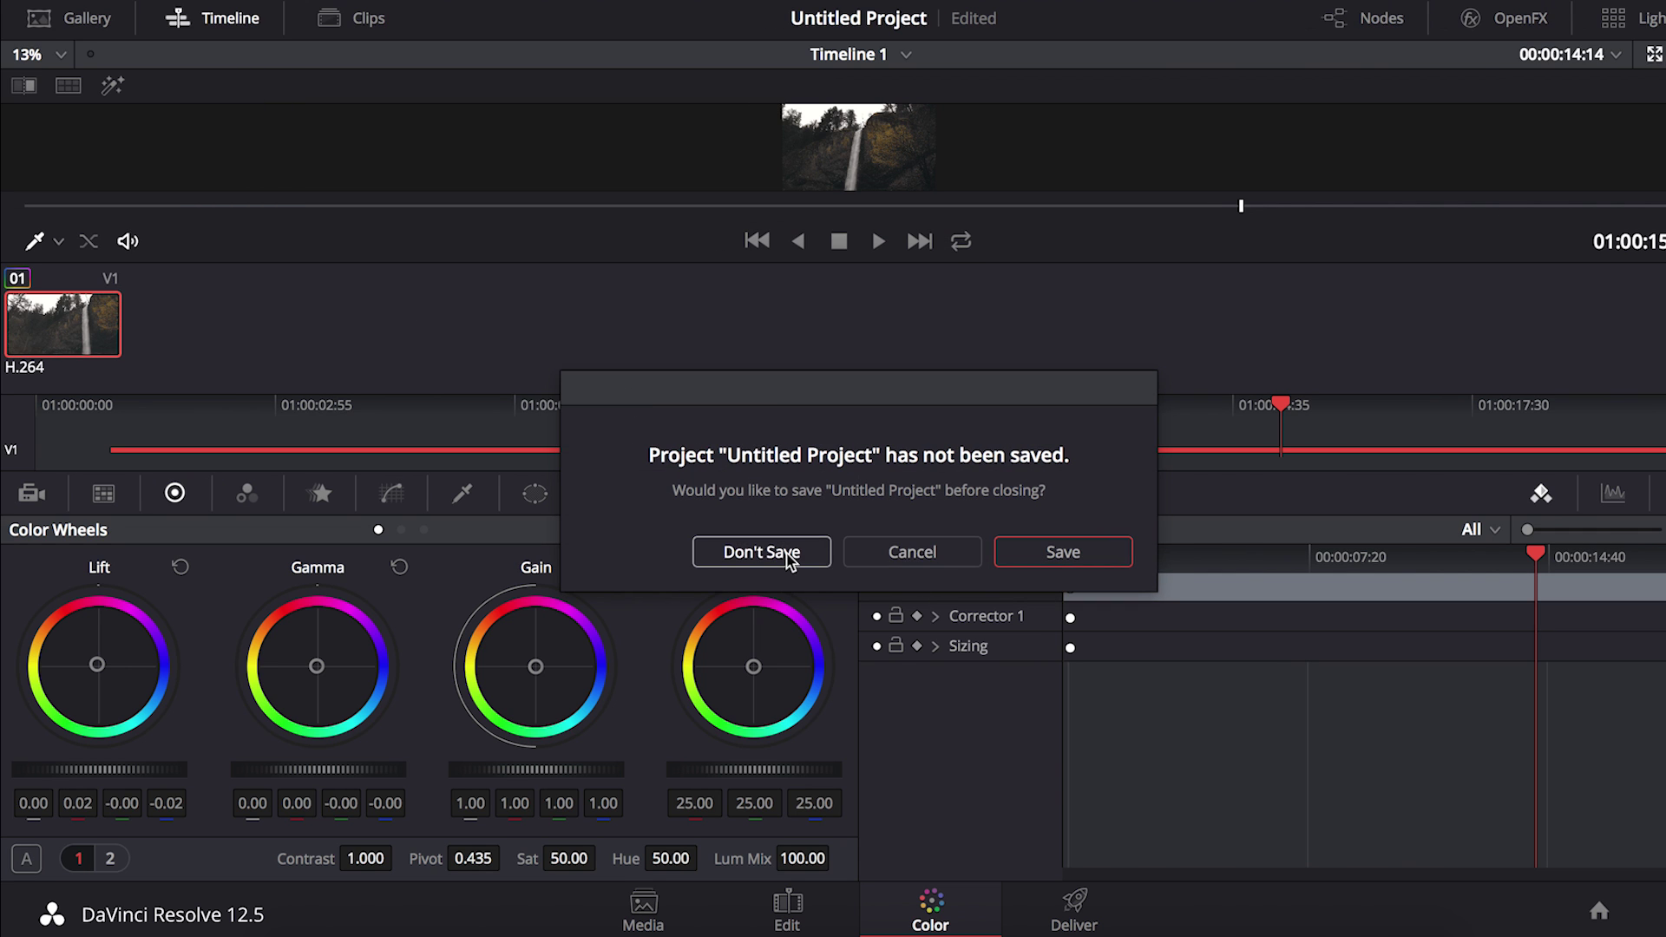
click(734, 552)
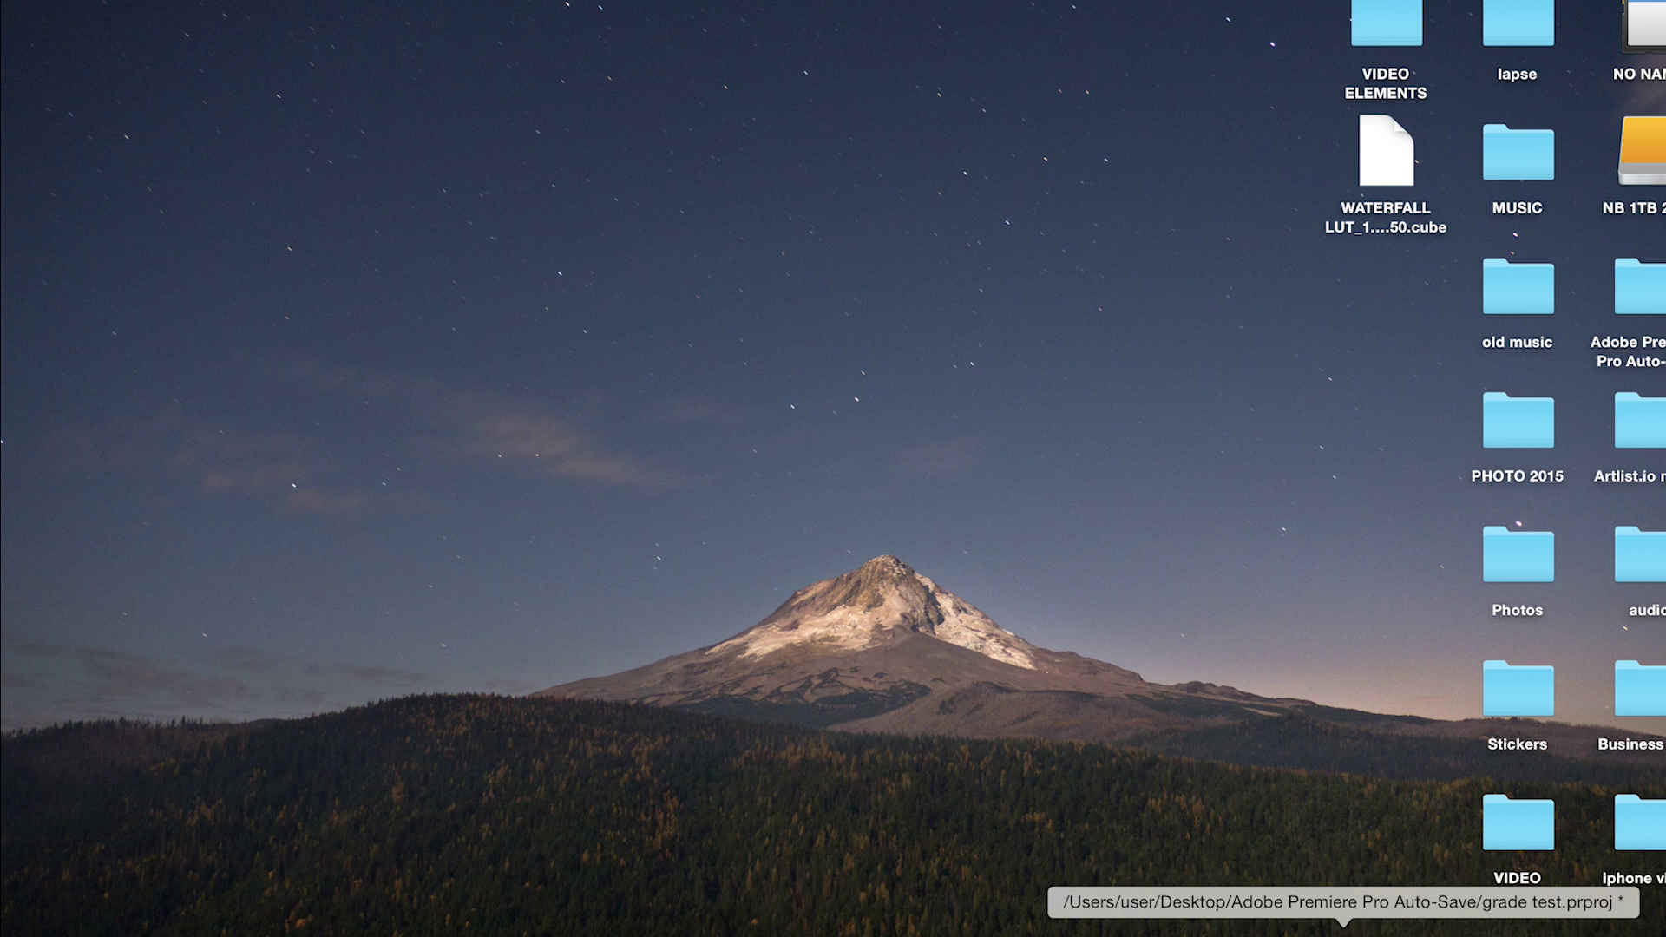
Step: Return to Premiere Pro, scrub clip P1190950, and scroll Effect Controls to Lumetri Color > Creative
click(1343, 931)
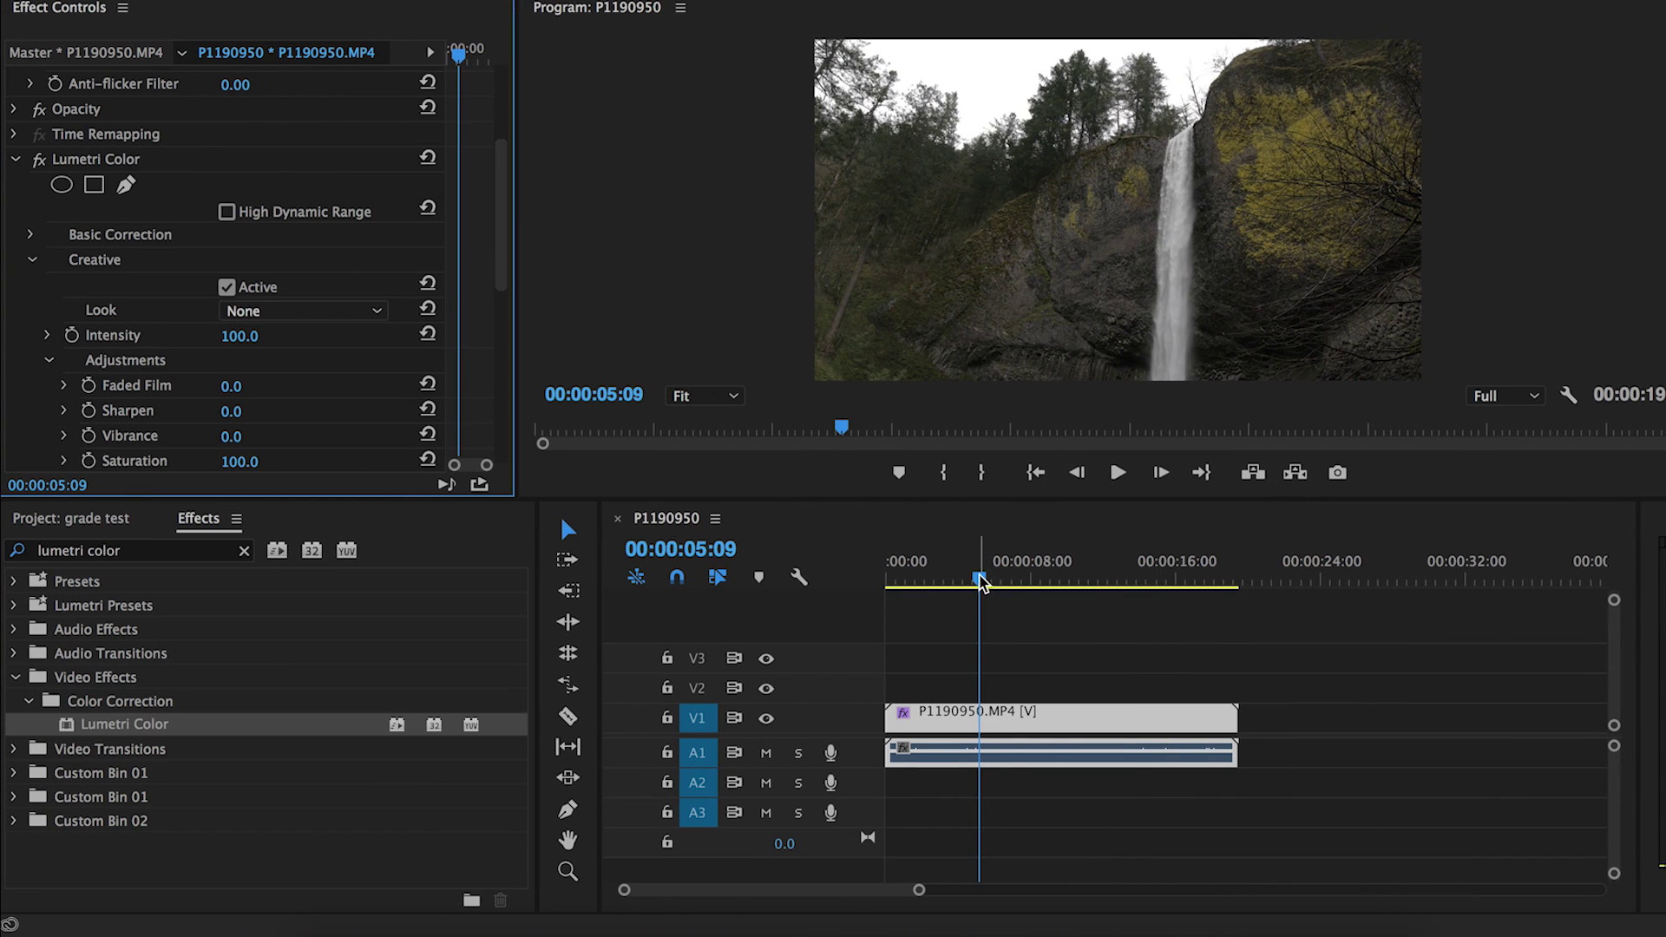
mouse_move(998, 580)
mouse_down()
mouse_move(970, 579)
mouse_move(1041, 583)
mouse_move(991, 579)
mouse_move(1018, 582)
mouse_up()
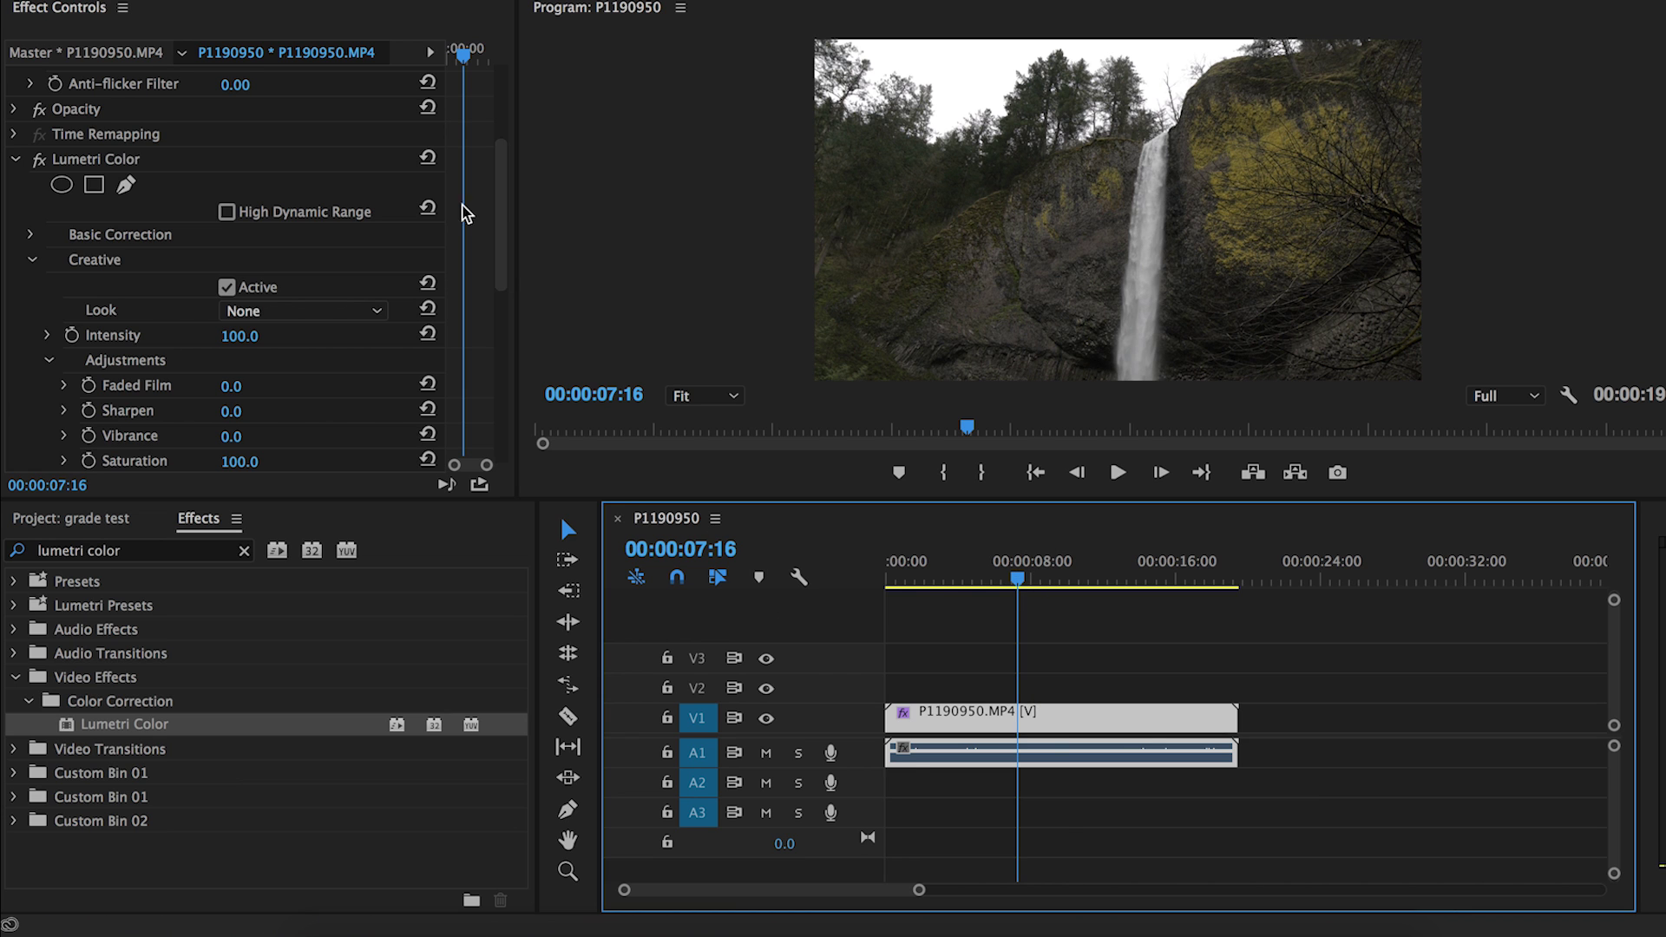
drag(501, 208, 501, 148)
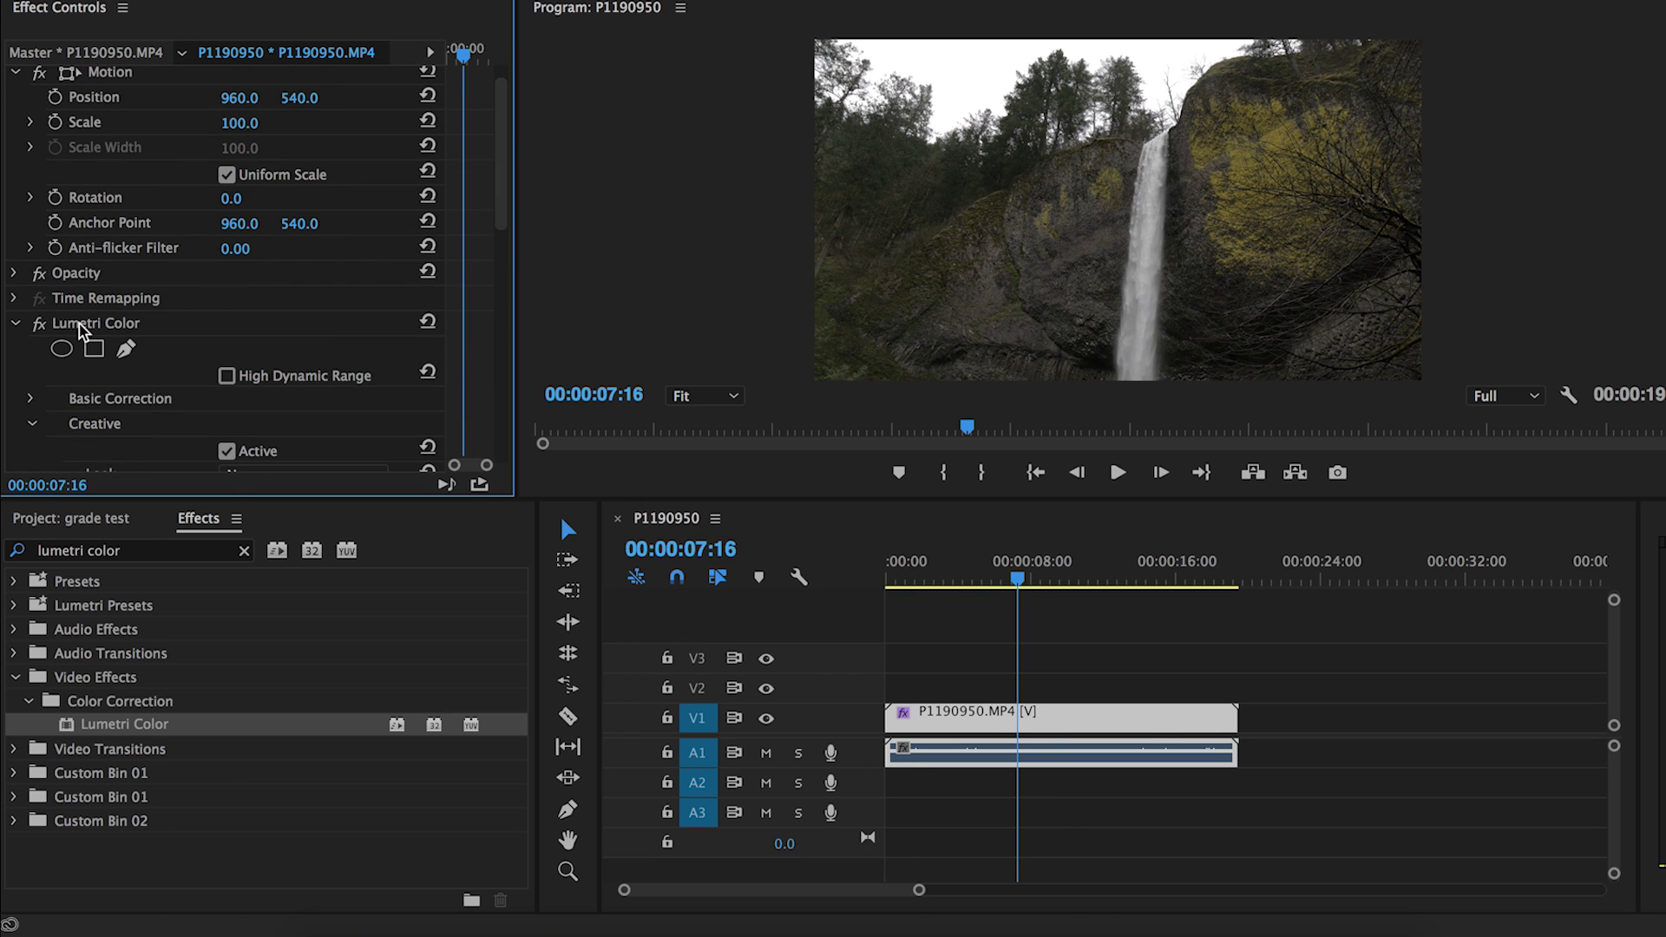
drag(499, 158, 512, 224)
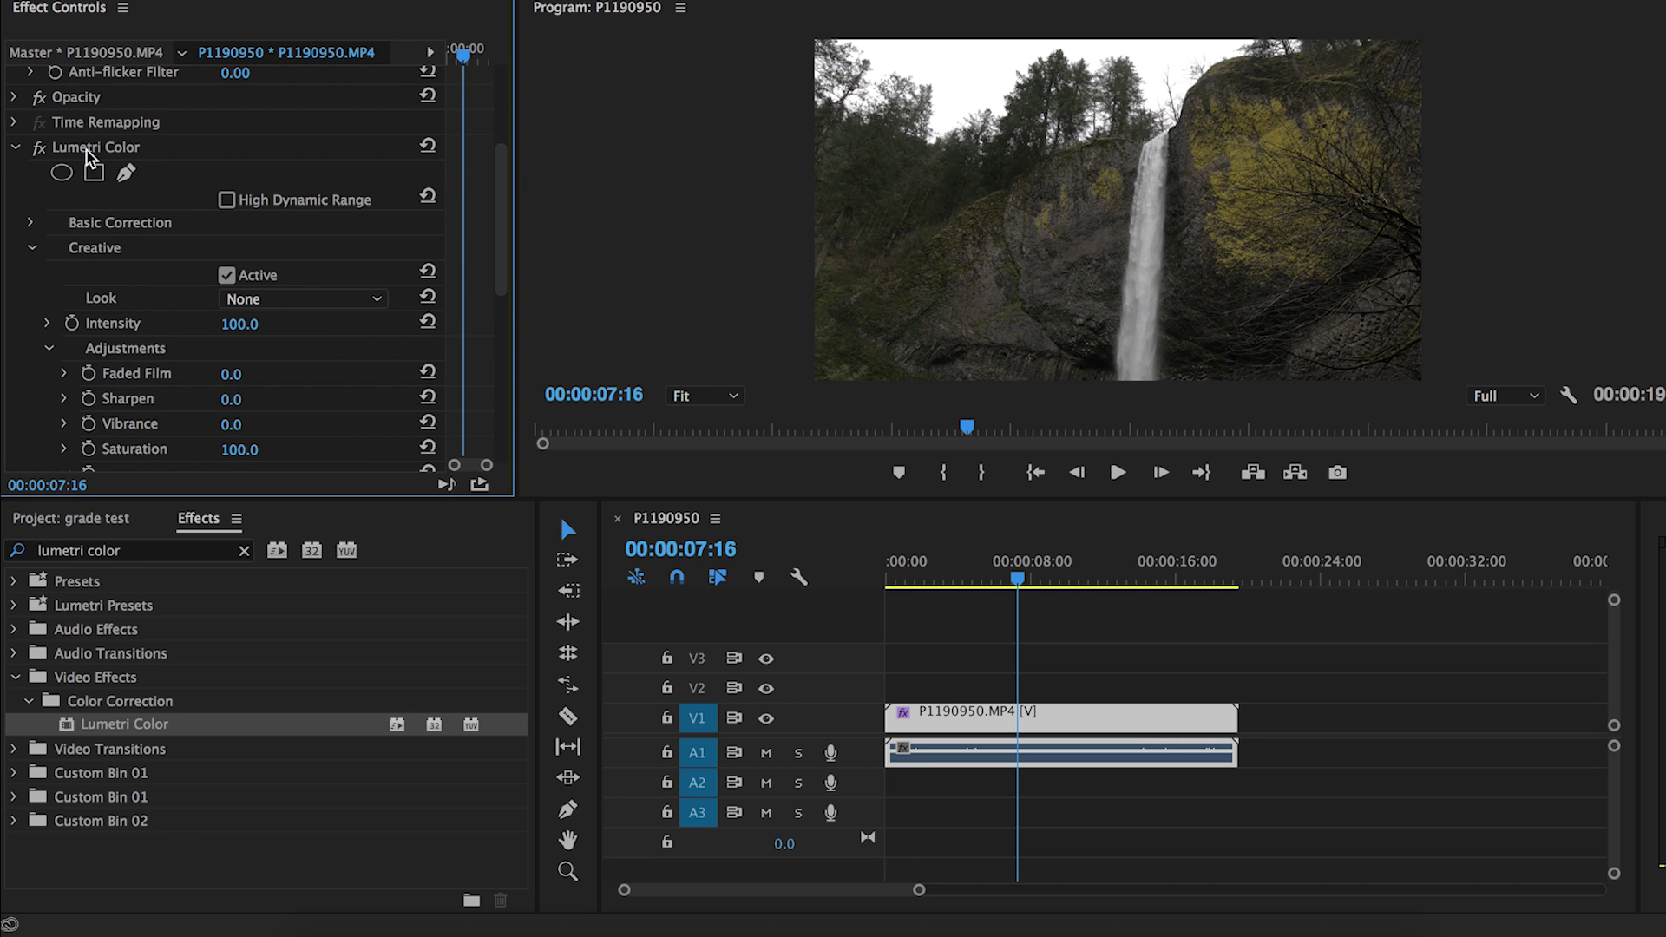
drag(502, 163, 501, 178)
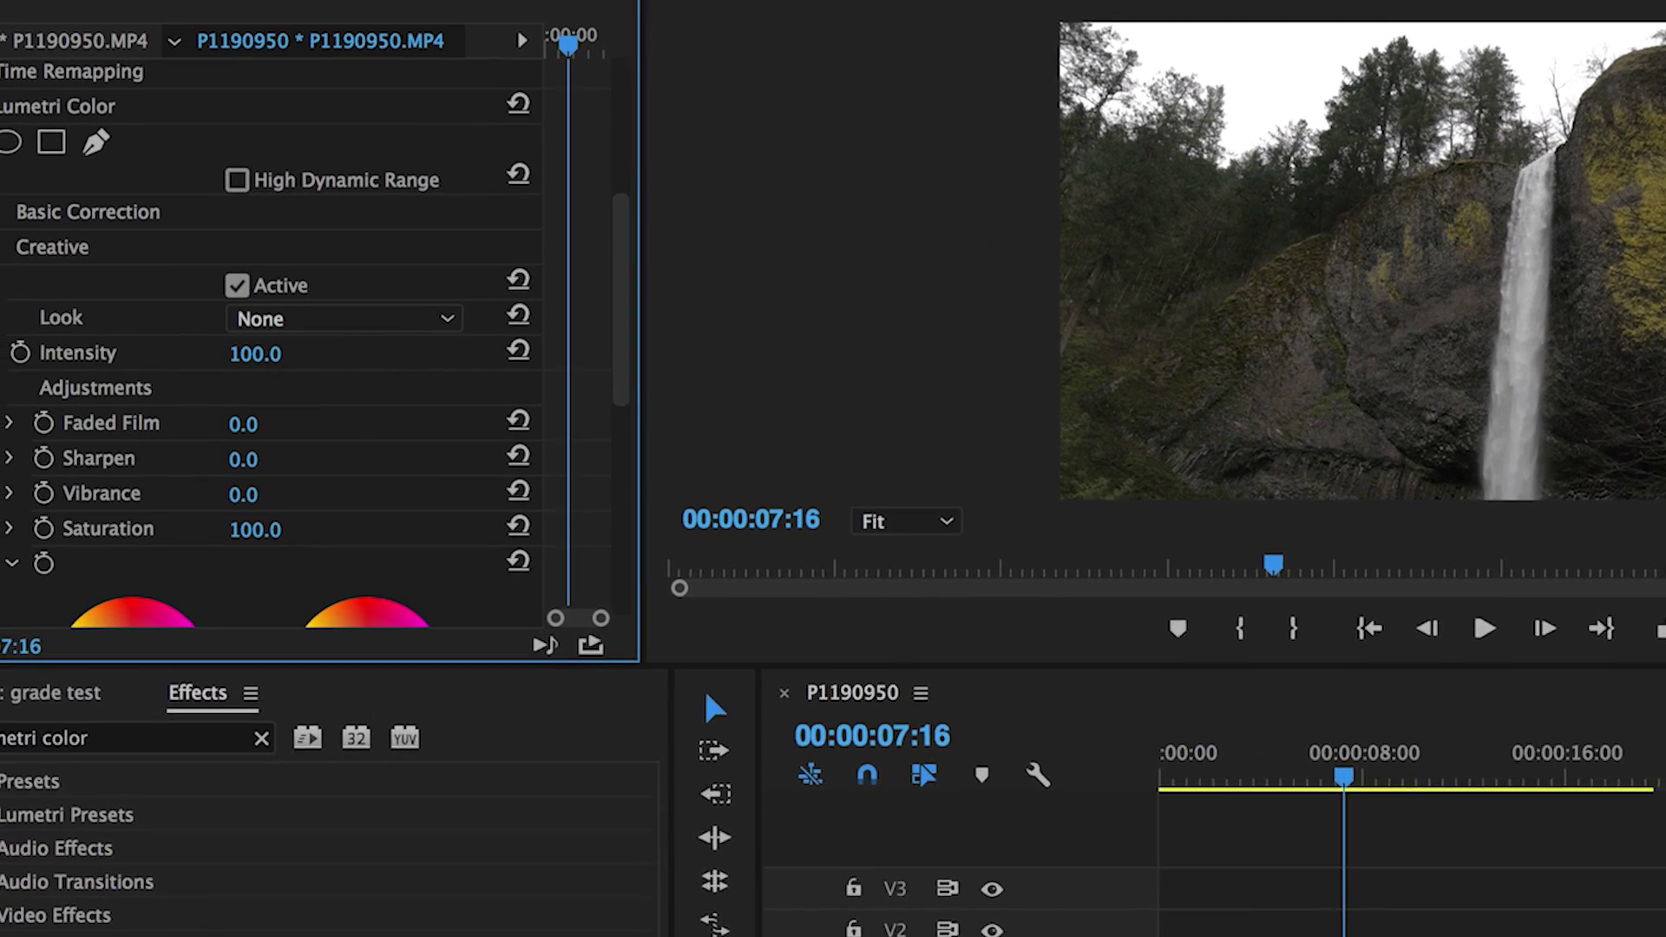
Step: Load the Desktop's WATERFALL LUT .cube as the Lumetri Creative Look on P1190950
click(32, 200)
click(7, 301)
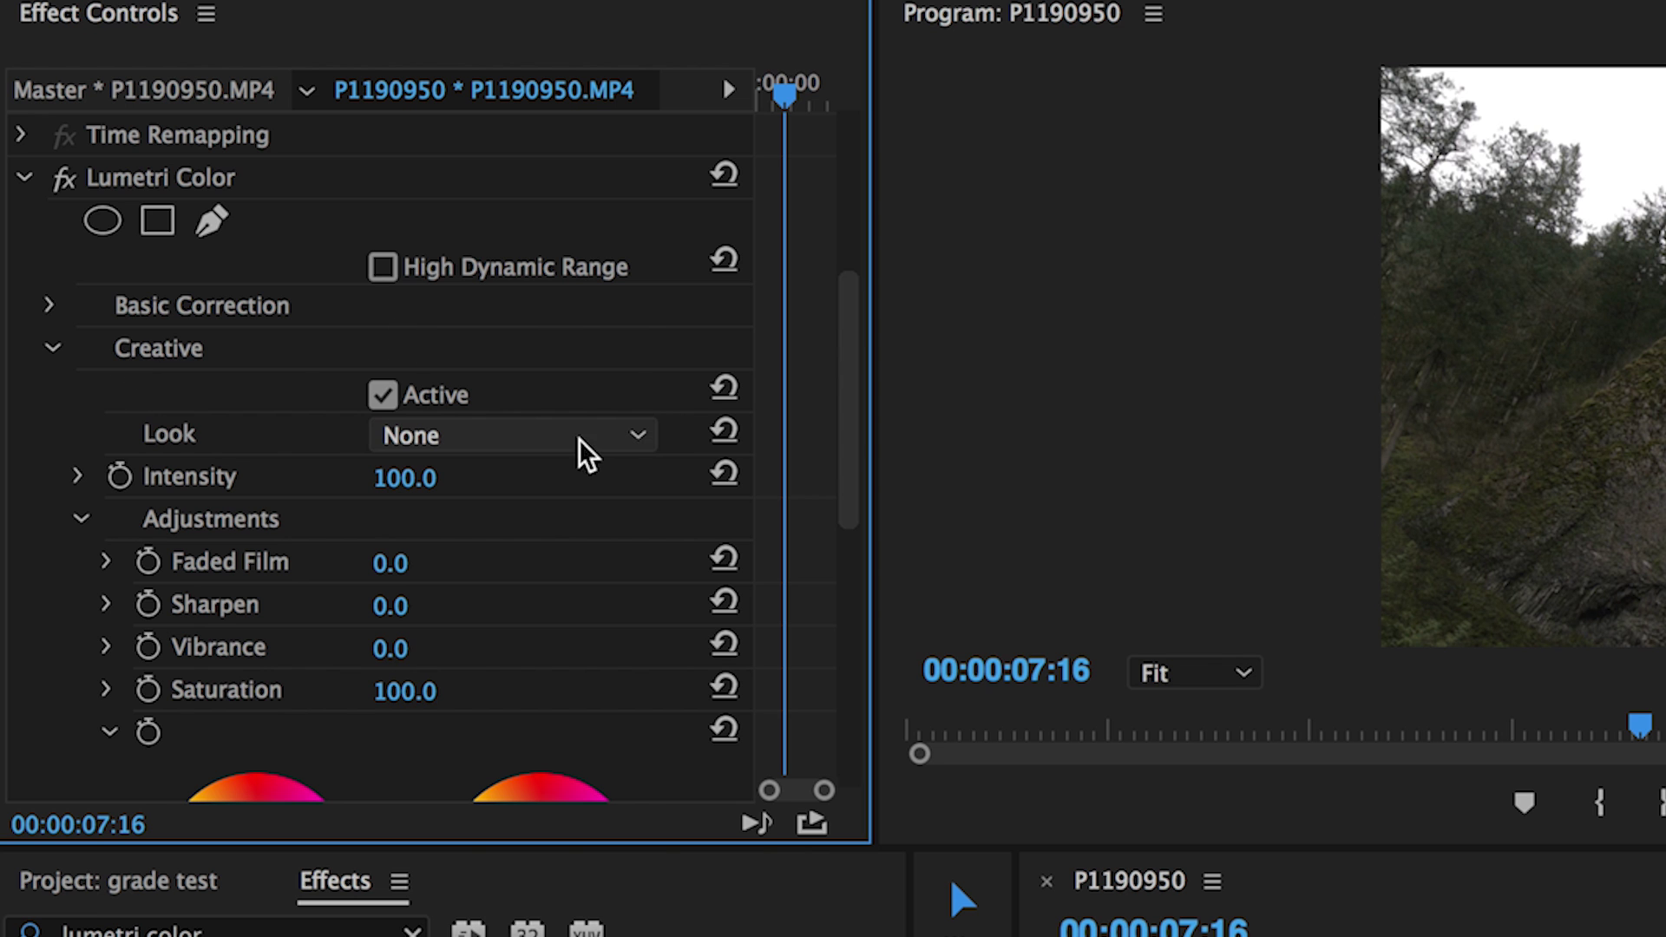
click(498, 444)
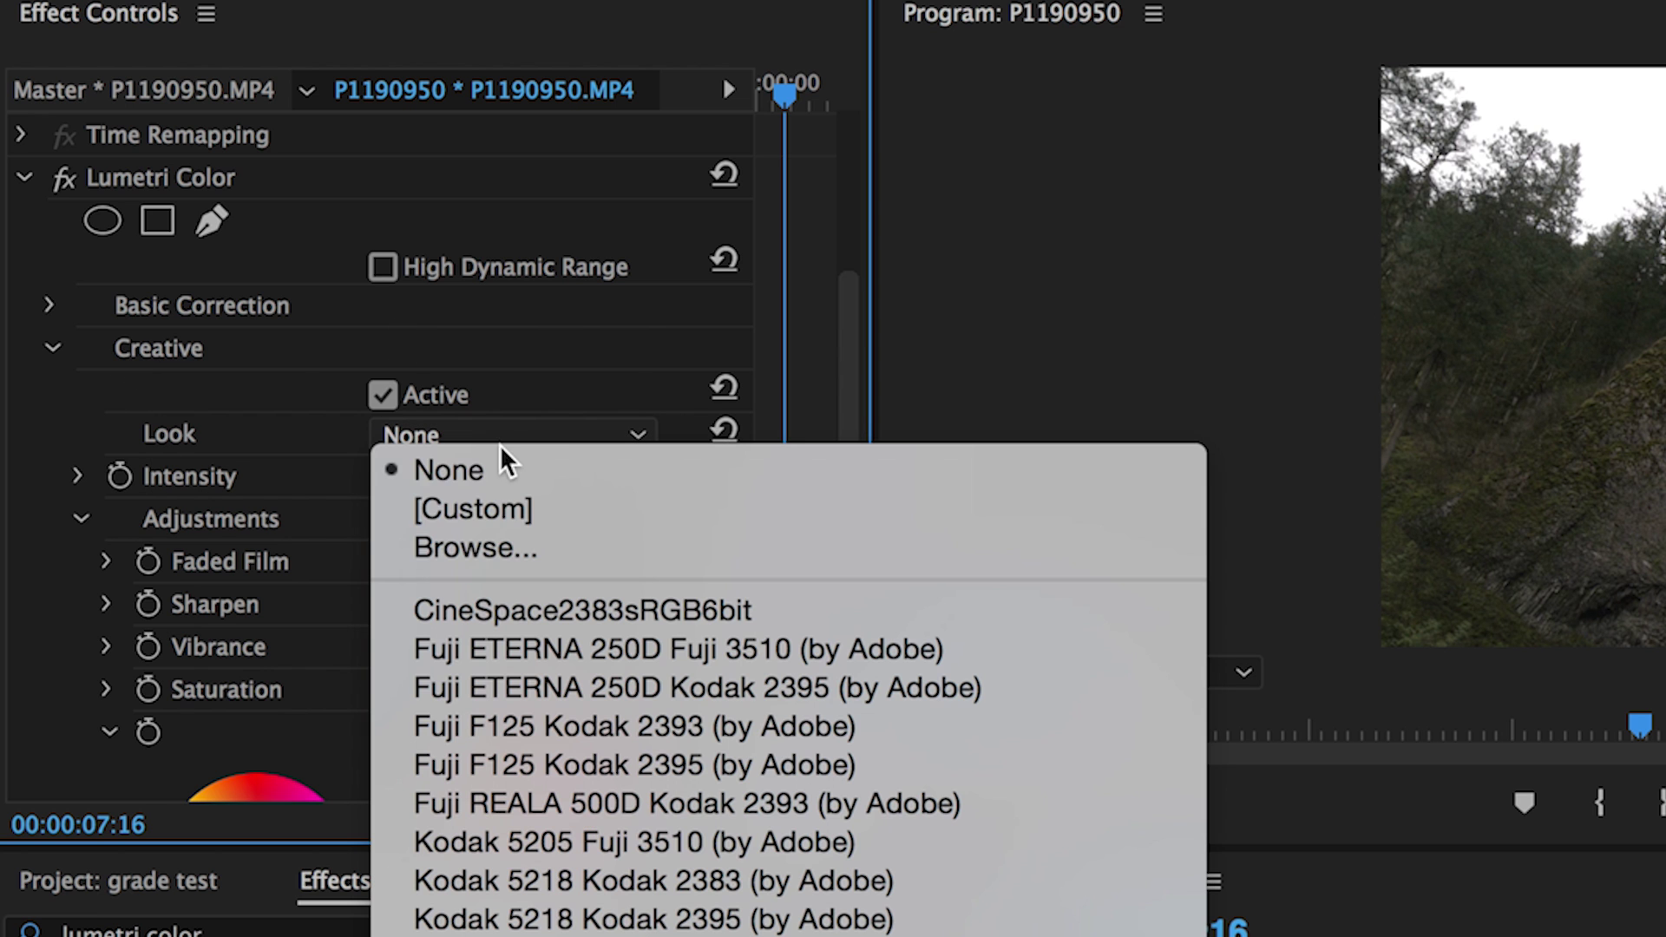
click(514, 544)
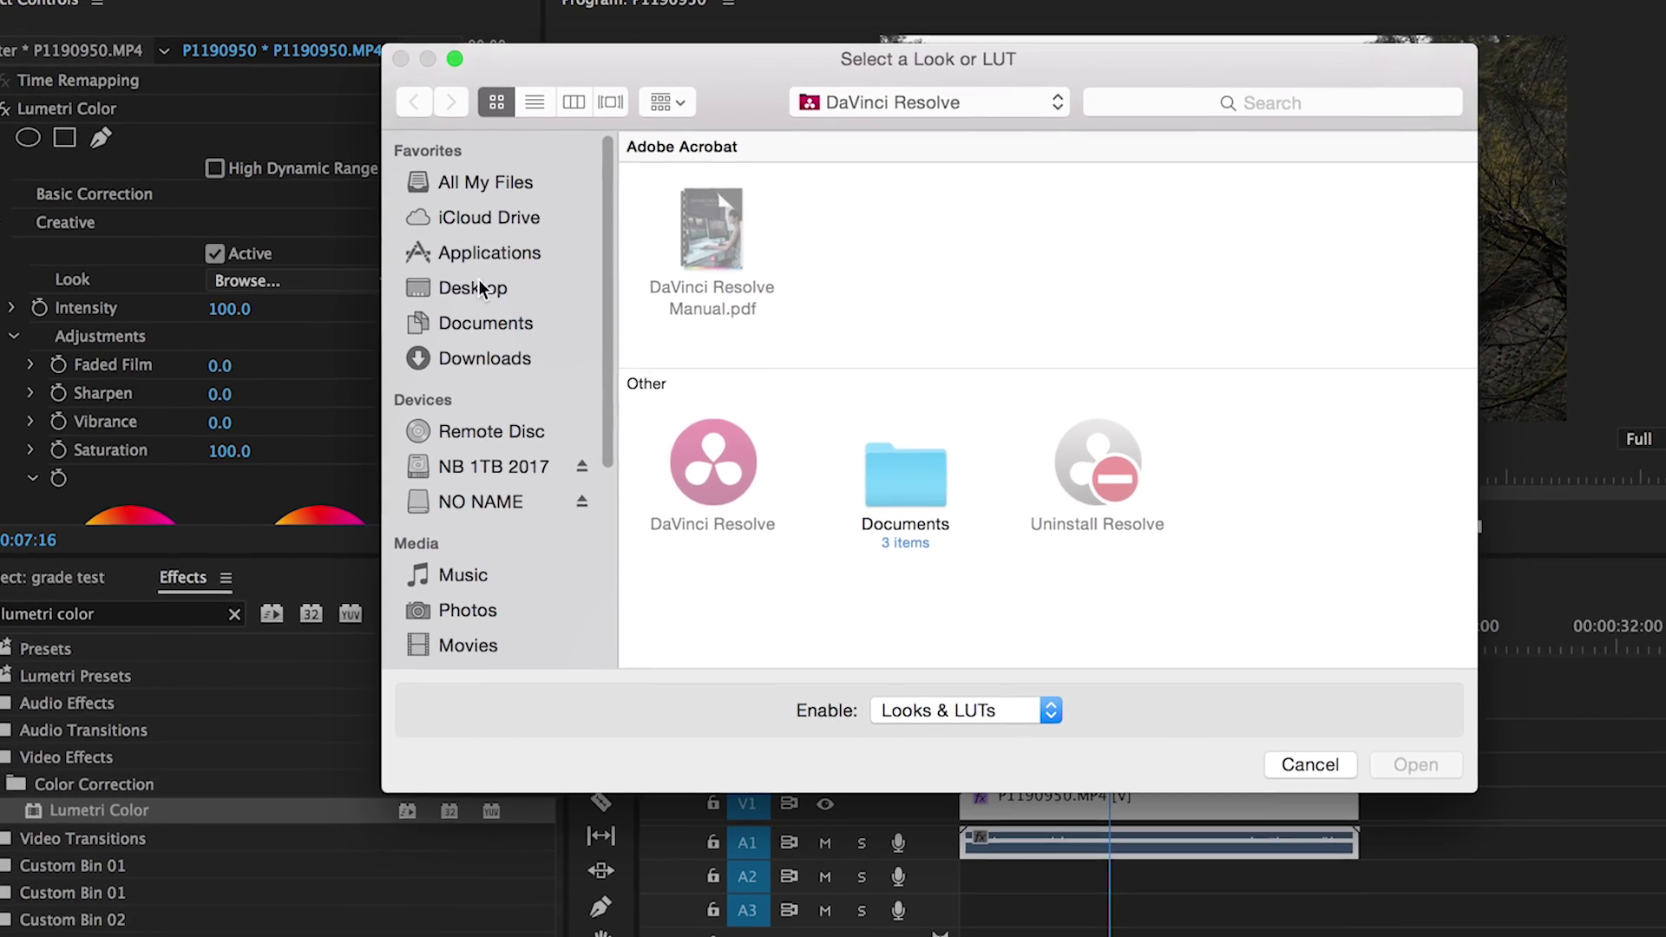
click(521, 318)
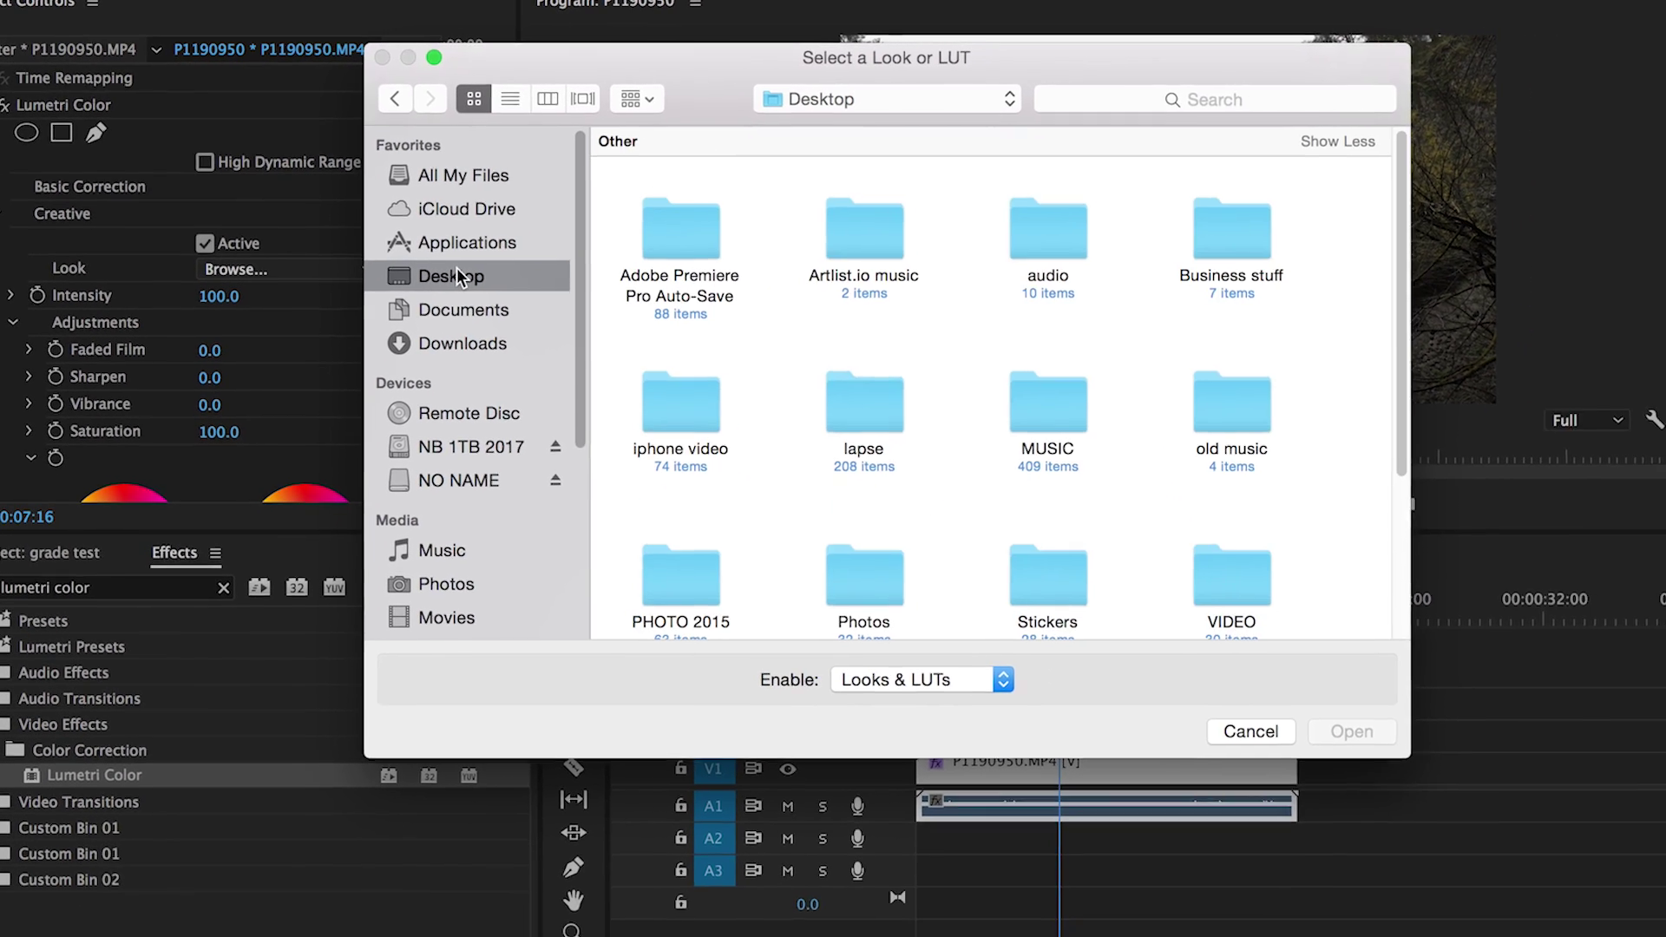
scroll(1133, 396, down, 3)
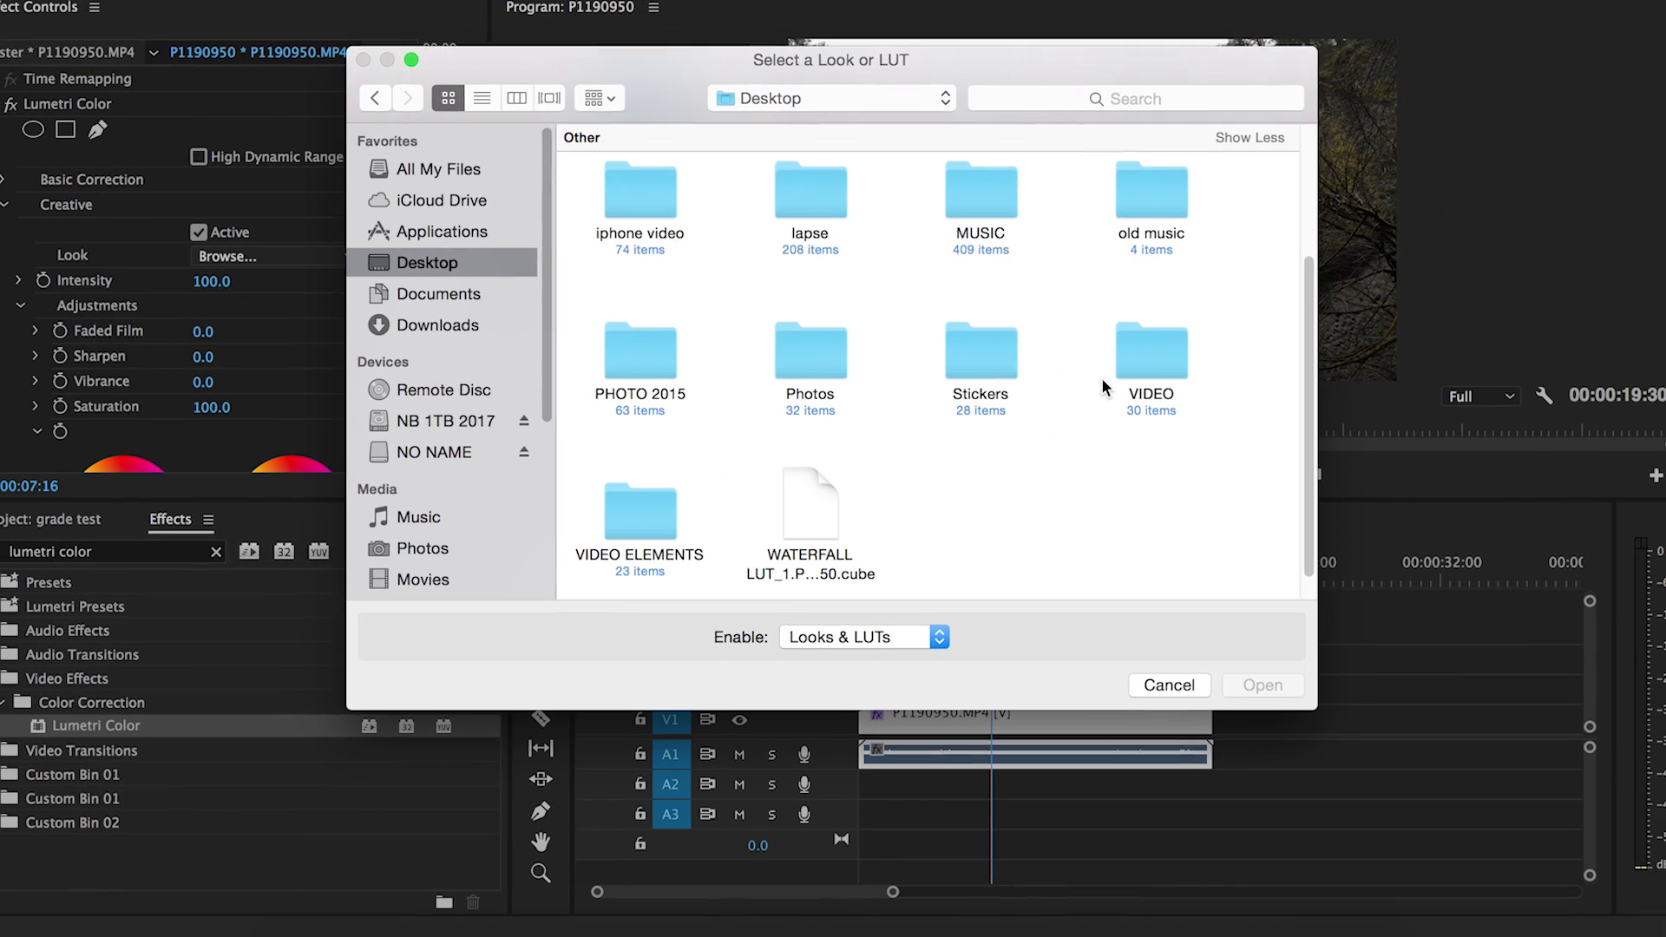
click(799, 506)
click(1246, 685)
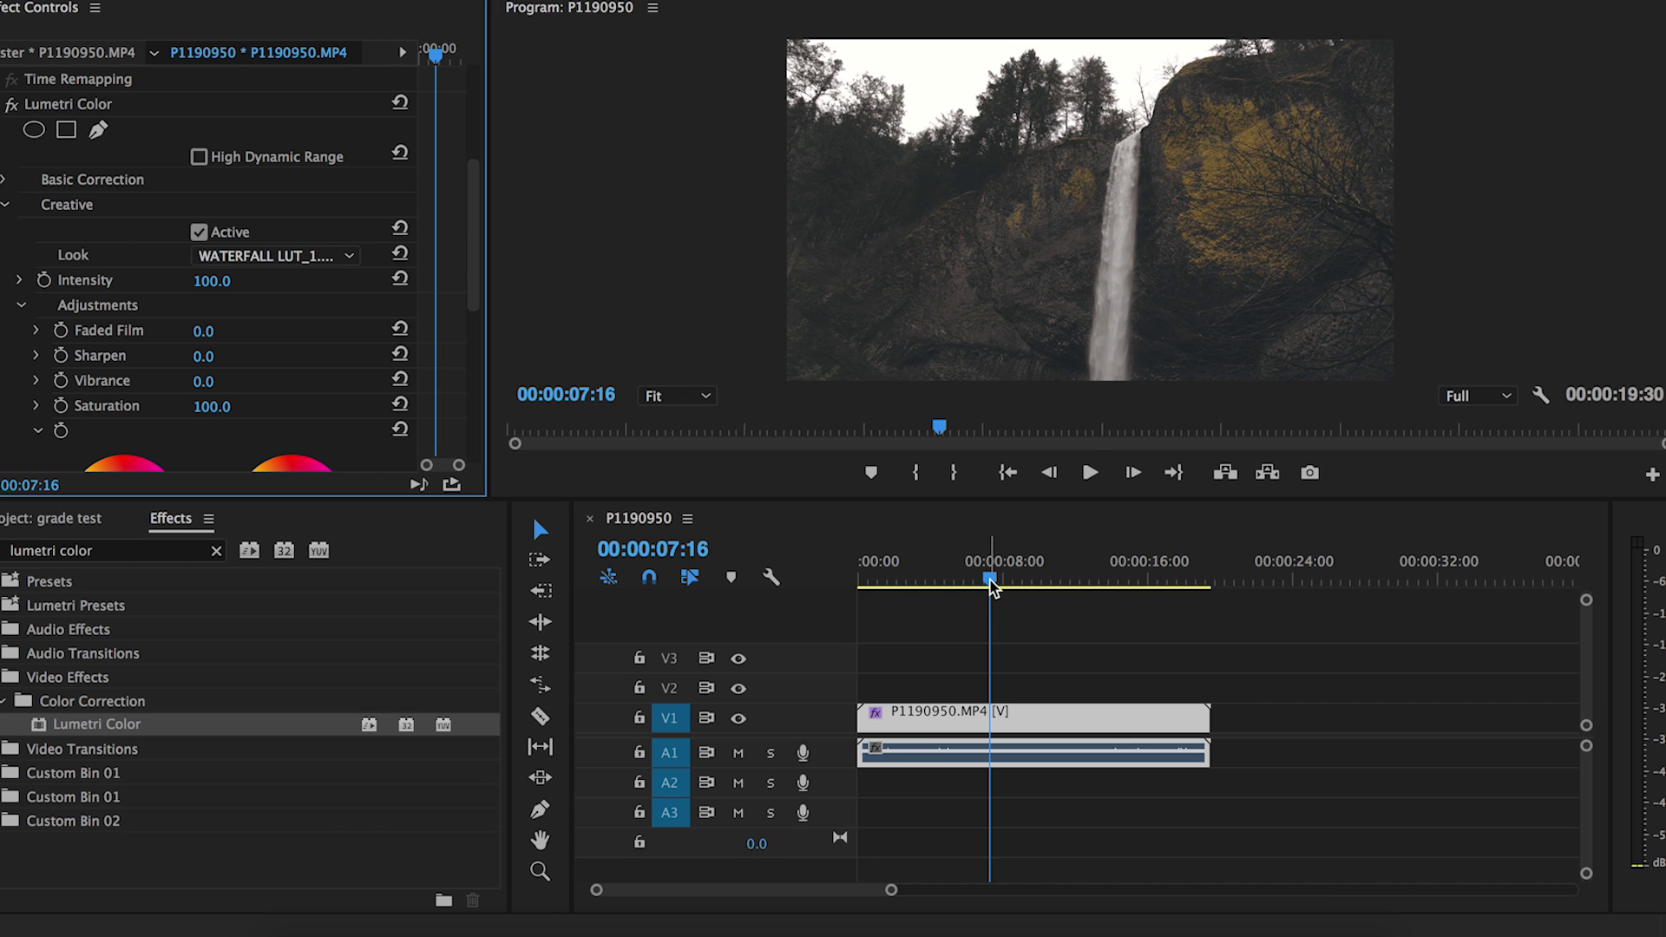
click(933, 579)
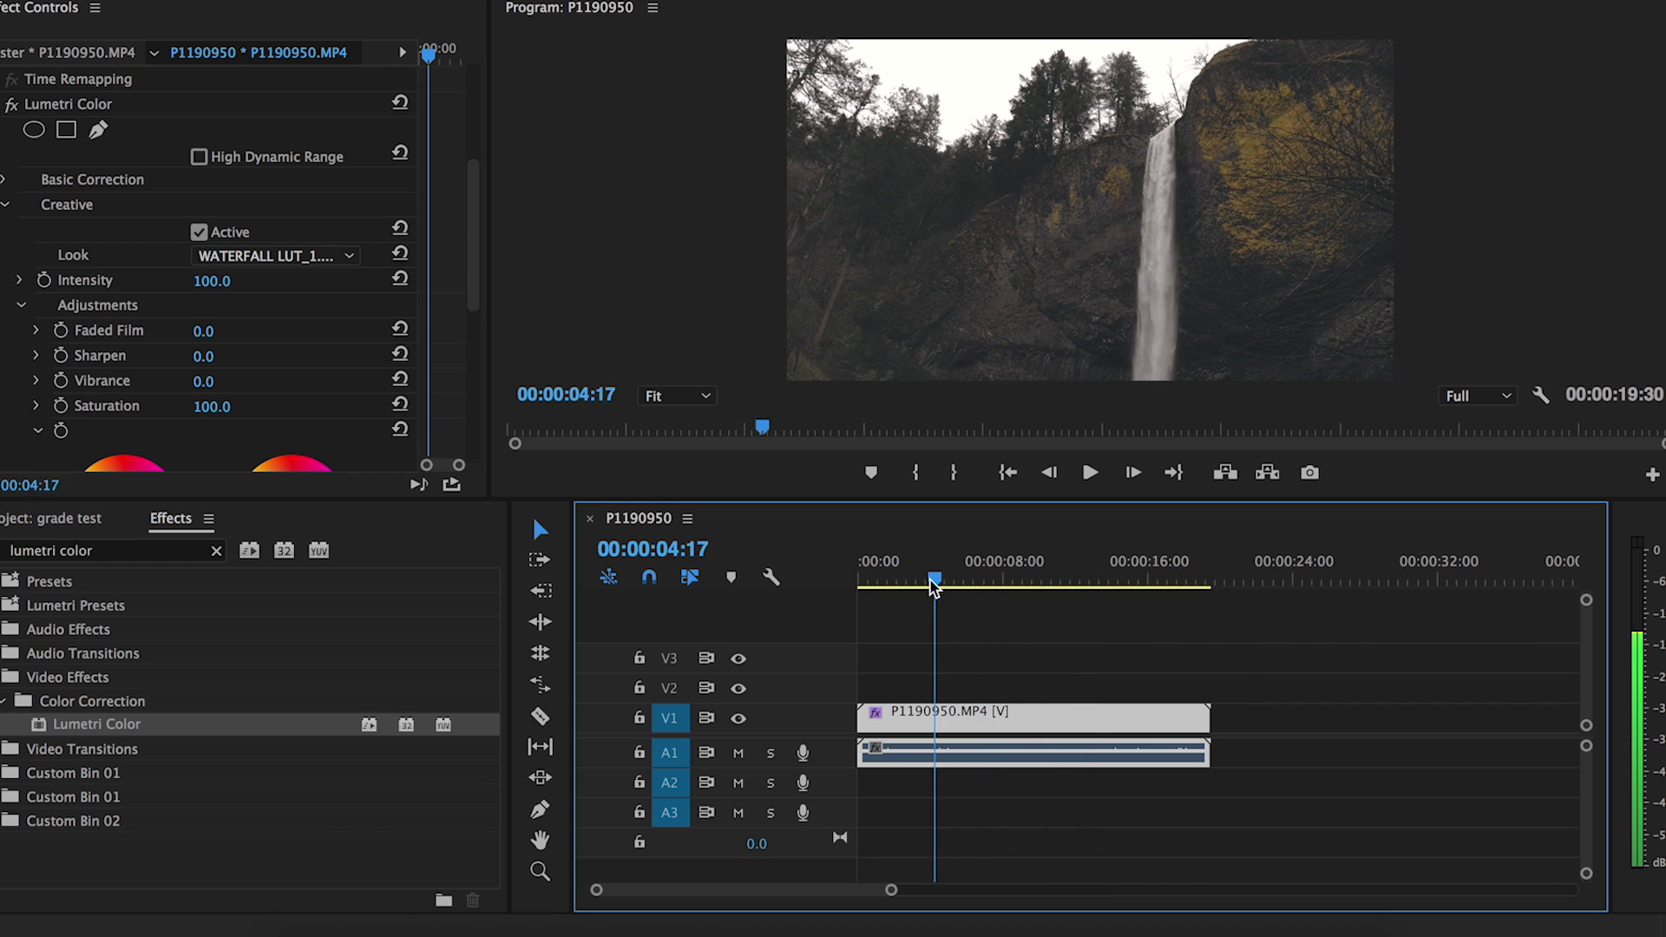